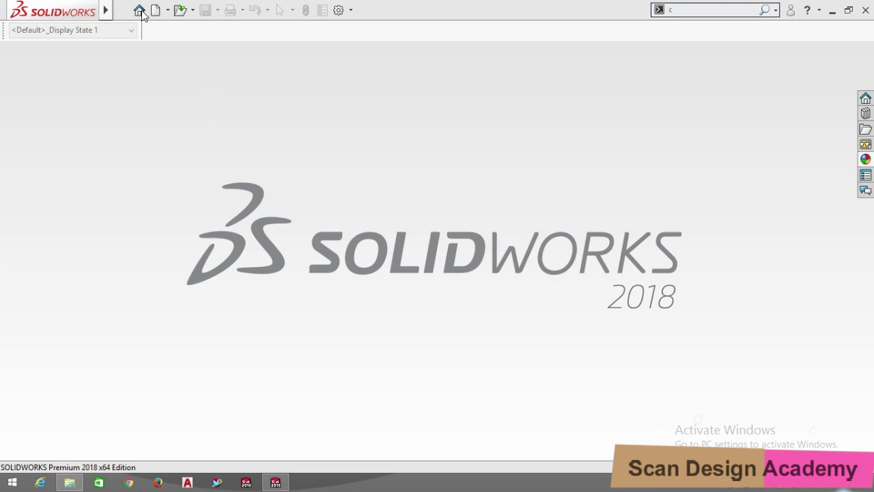
# - Create a new blank Part document (Part2) and right-click the Front Plane
pyautogui.click(156, 10)
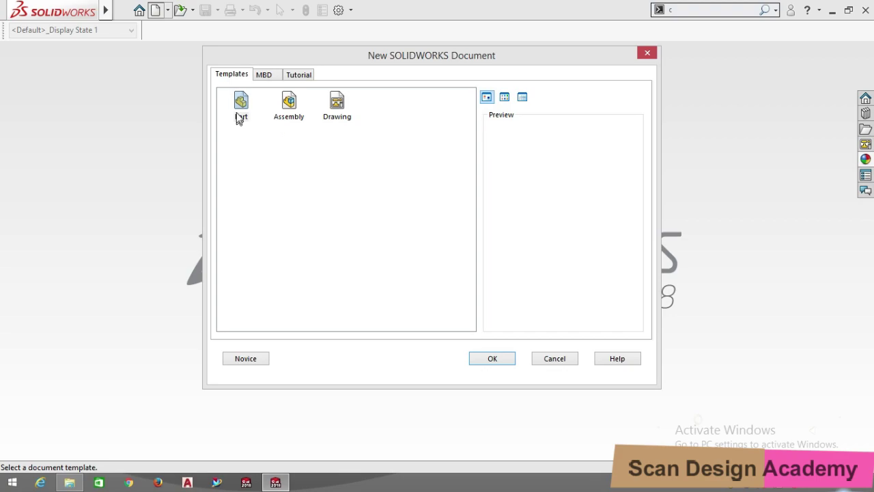
pyautogui.click(239, 117)
pyautogui.doubleClick(240, 101)
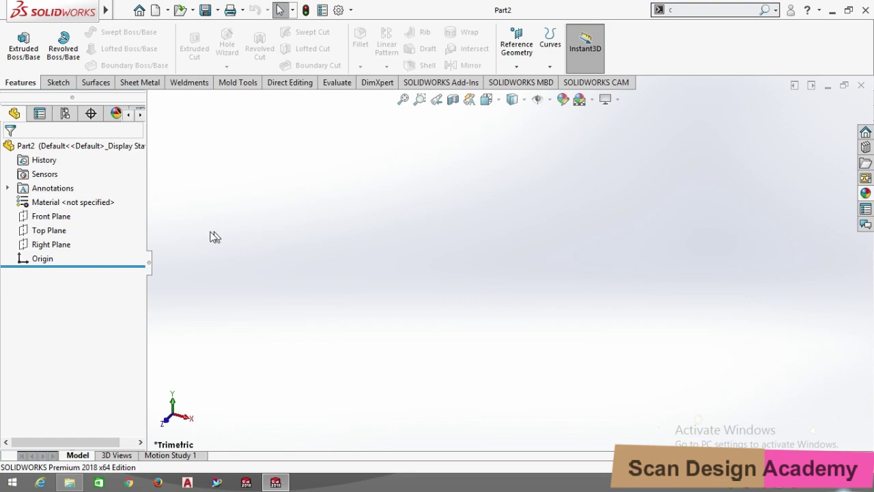
pyautogui.rightClick(62, 217)
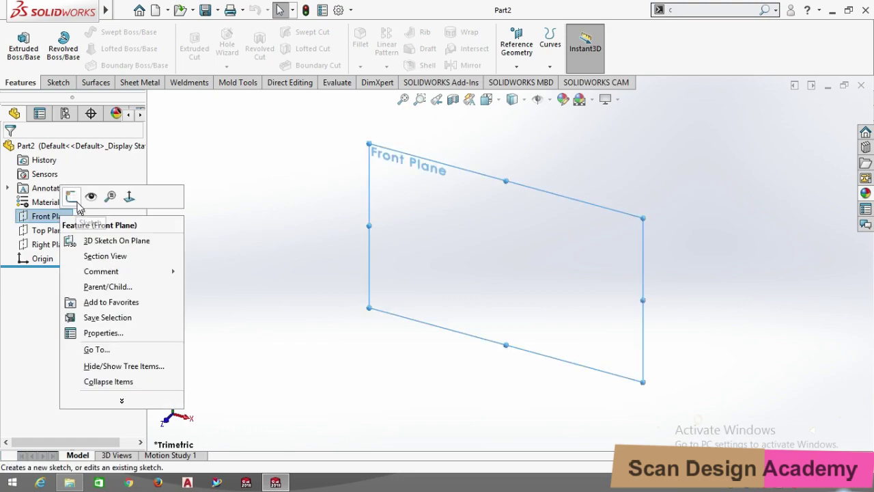
# - On the Front Plane, draw a 40 mm line up from the origin, then 30 mm across
pyautogui.click(71, 196)
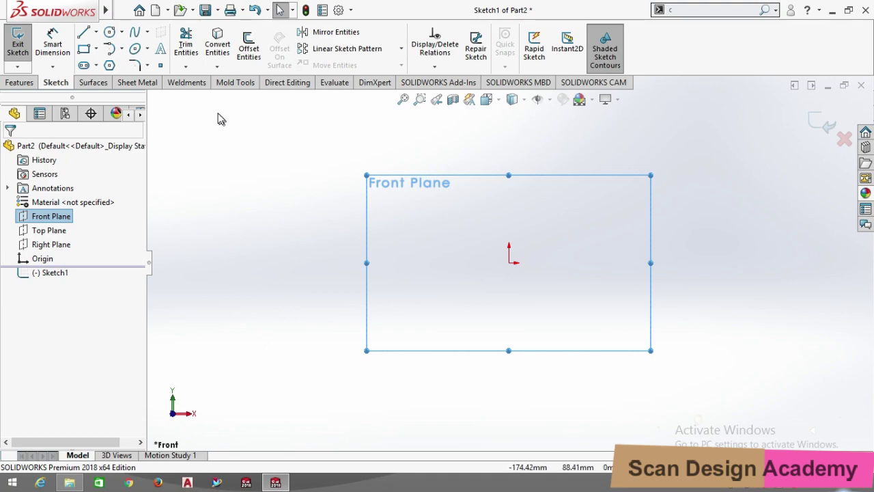
pyautogui.click(84, 32)
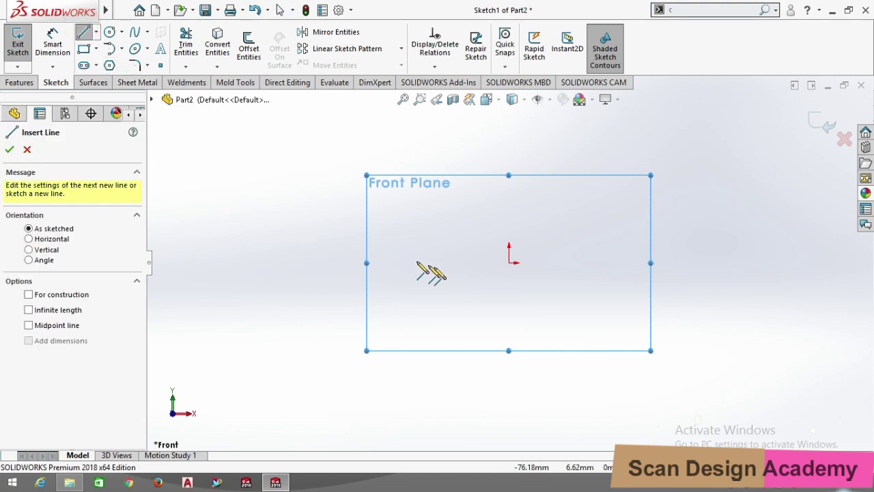
pyautogui.click(509, 262)
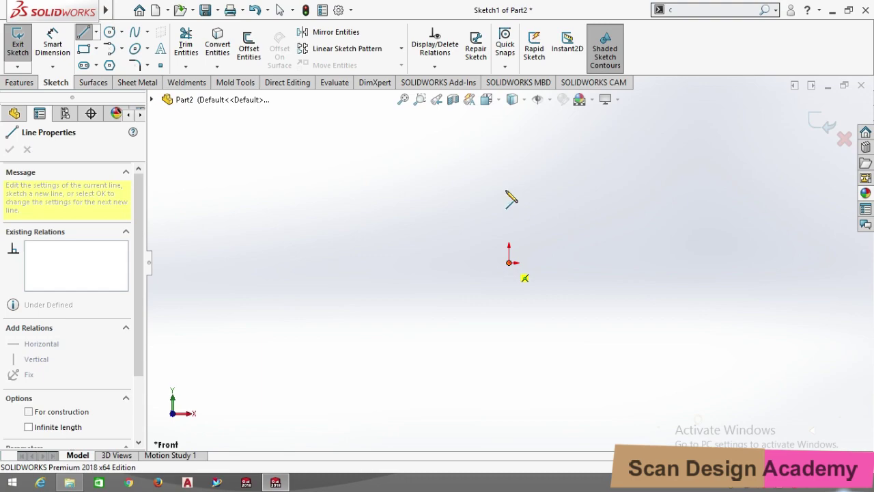
pyautogui.write('40')
pyautogui.press('Return')
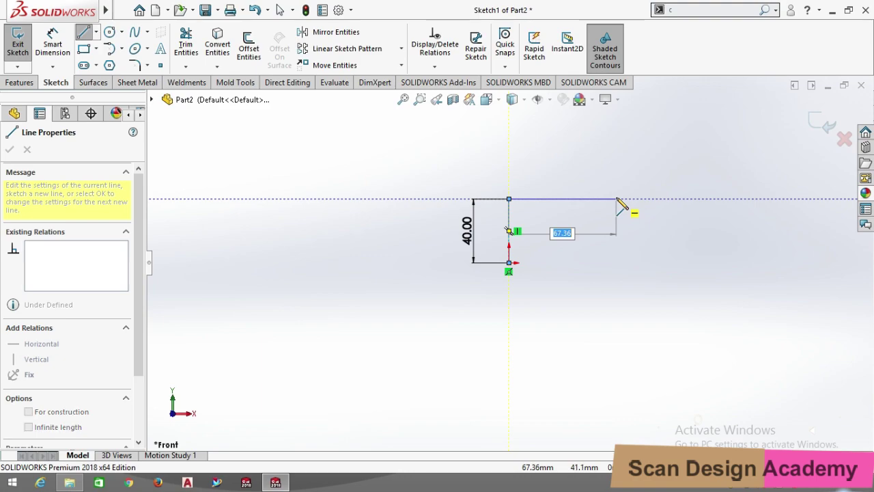
pyautogui.write('15+15')
pyautogui.press('Return')
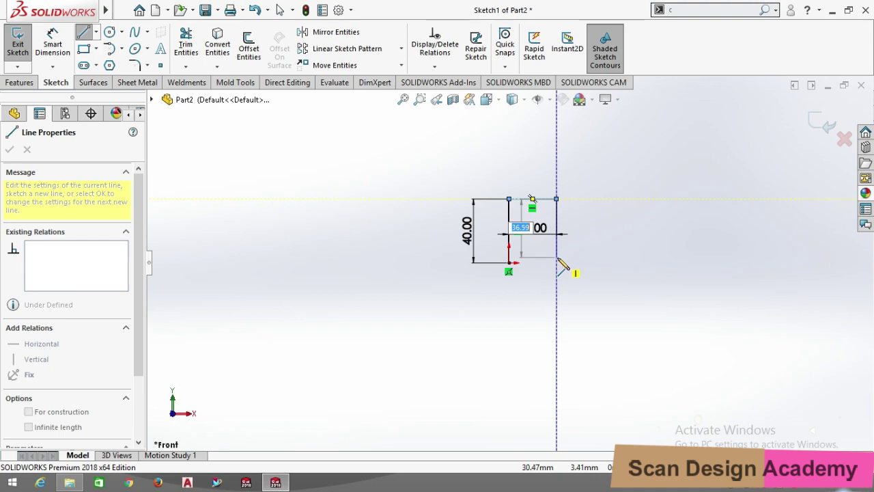
# - Continue the profile 20 mm down and 30 mm across, then close it at the origin
pyautogui.write('20')
pyautogui.press('Return')
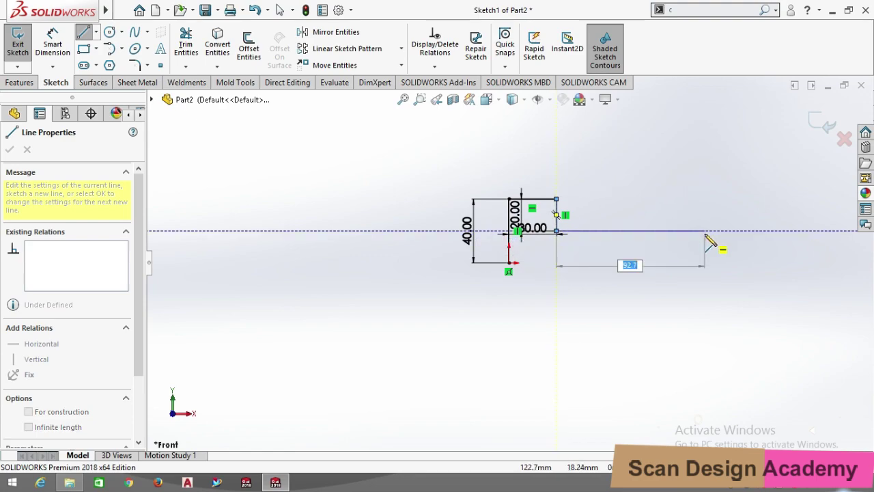
pyautogui.write('30')
pyautogui.press('Return')
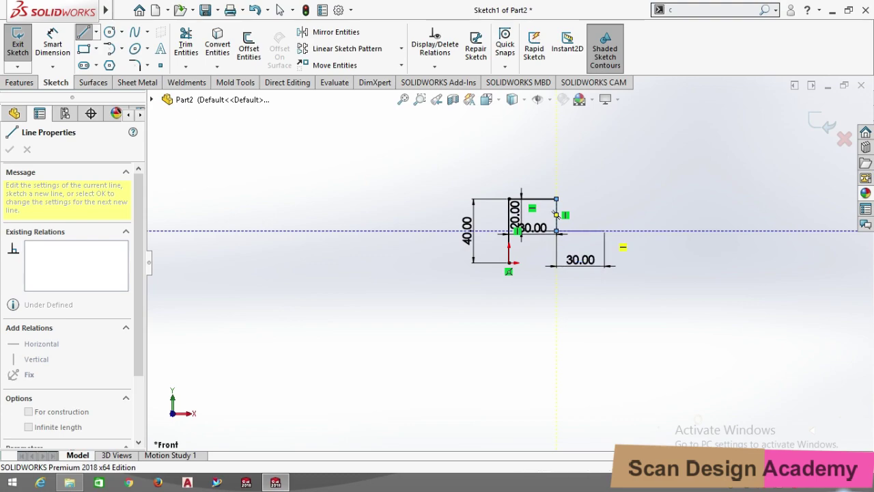
pyautogui.click(604, 263)
pyautogui.click(509, 262)
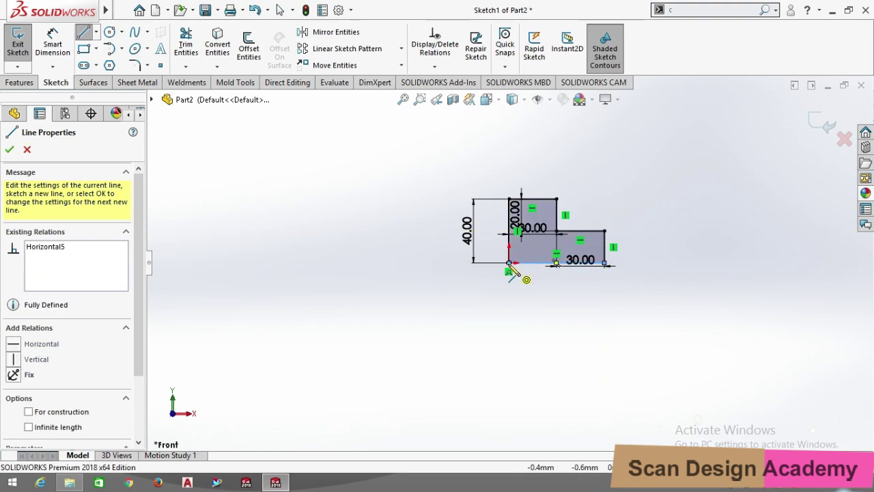
pyautogui.click(19, 82)
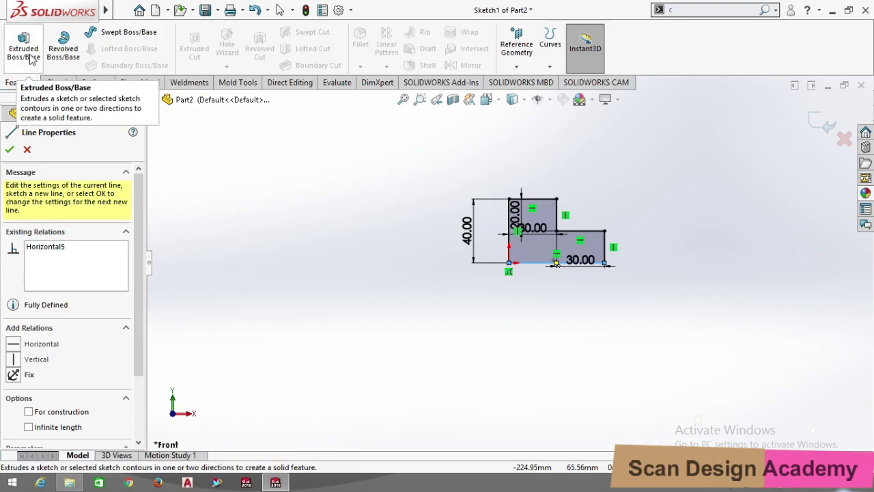
# - Extrude the stepped sketch 40 mm blind into a solid L-shaped block
pyautogui.click(30, 59)
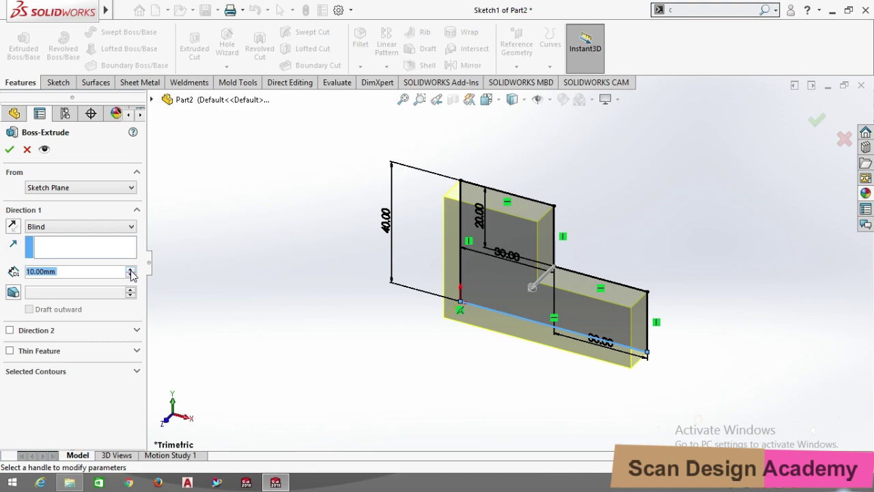
pyautogui.write('40')
pyautogui.press('Return')
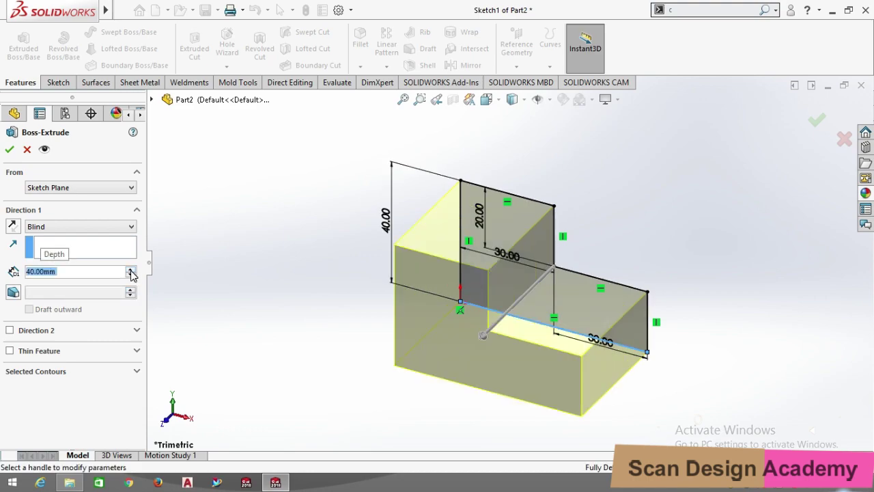
pyautogui.click(10, 149)
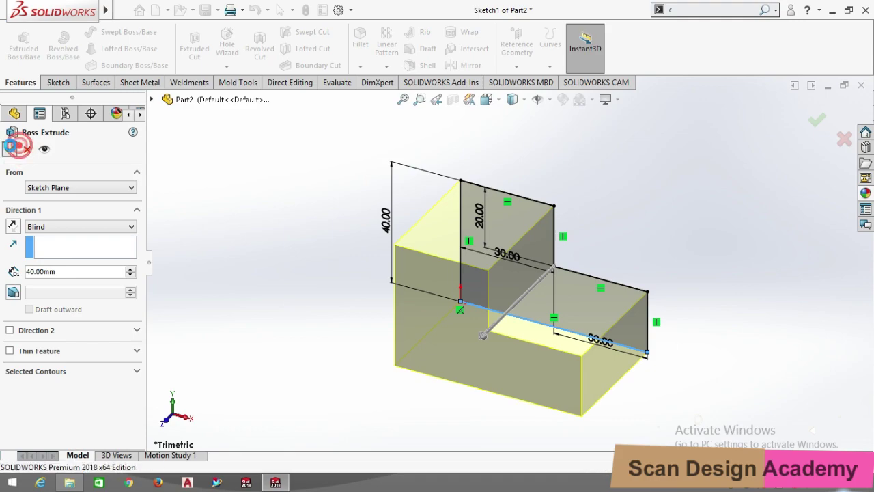
pyautogui.scroll(3, 546, 246)
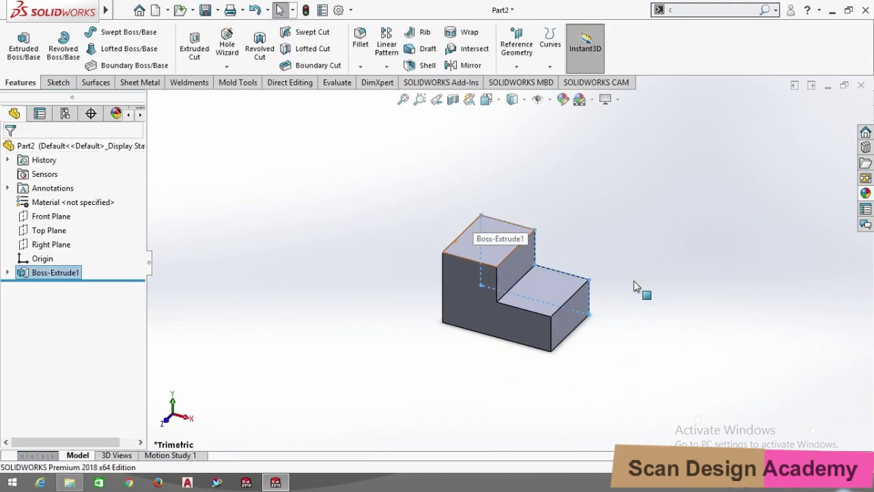
pyautogui.scroll(-2, 601, 314)
pyautogui.scroll(-2, 589, 321)
pyautogui.press('Escape')
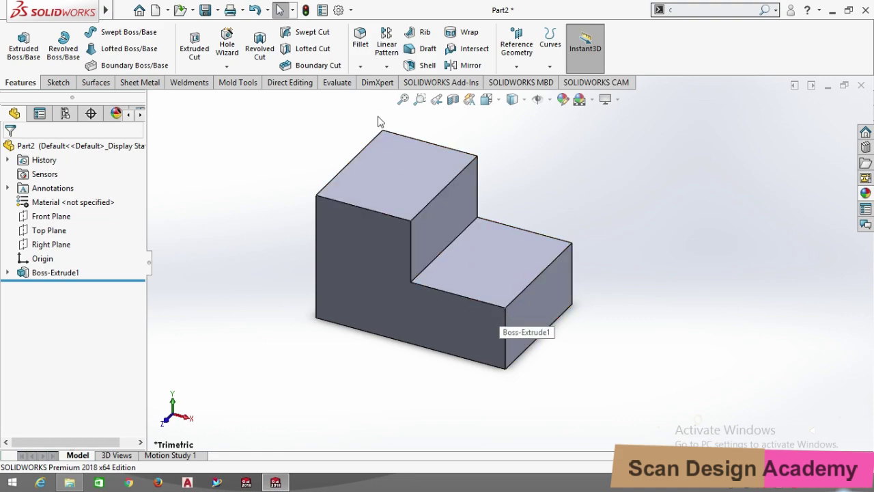
# - Start a Vertex-type chamfer on the lower step's front top corner
pyautogui.click(360, 67)
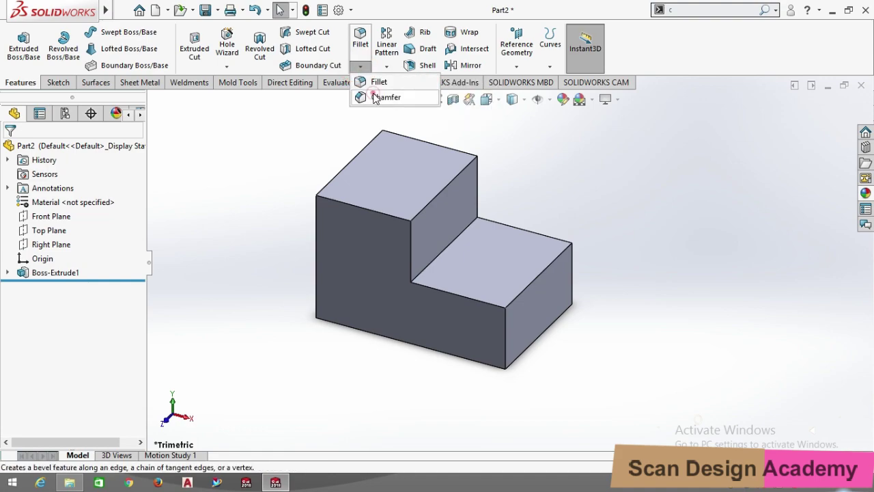
pyautogui.click(375, 99)
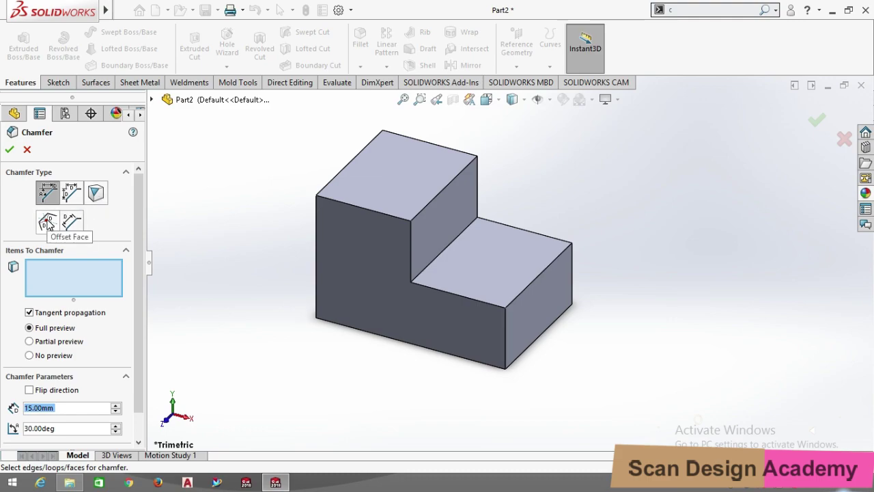
pyautogui.click(96, 194)
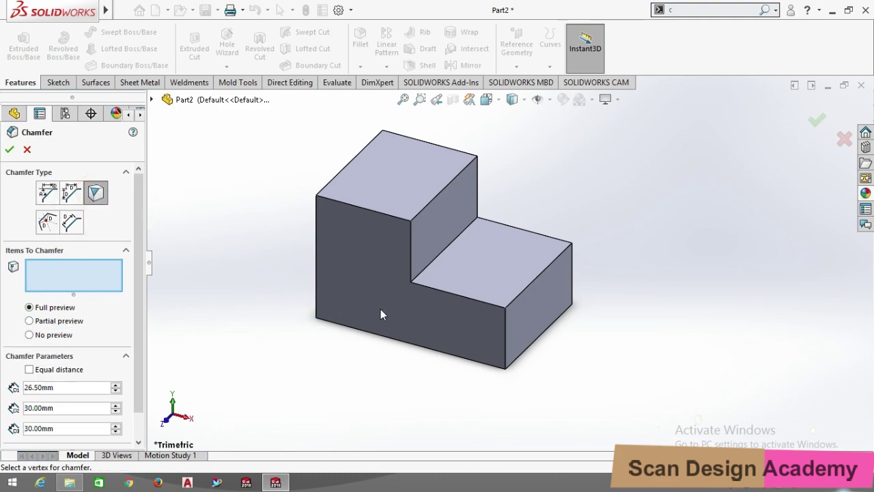
pyautogui.click(503, 309)
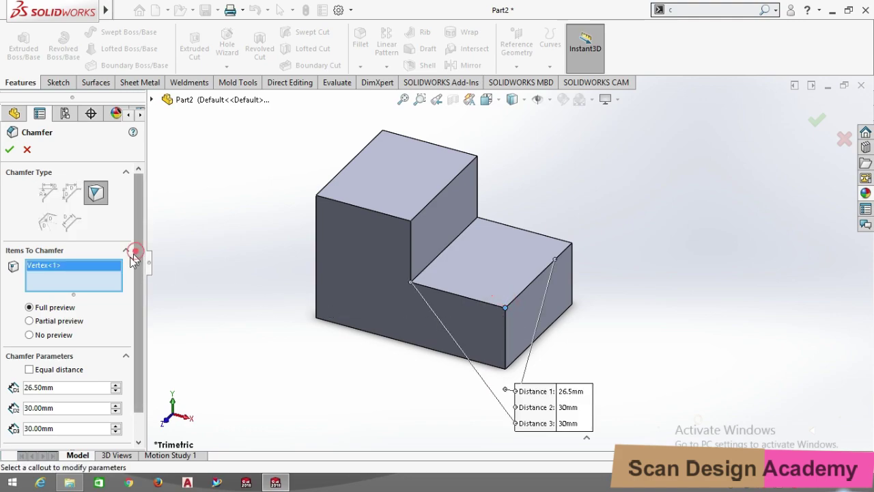
# - Set the vertex chamfer's Distance 1, 2 and 3 all to 20 mm and accept it
pyautogui.scroll(-1, 136, 252)
pyautogui.doubleClick(54, 359)
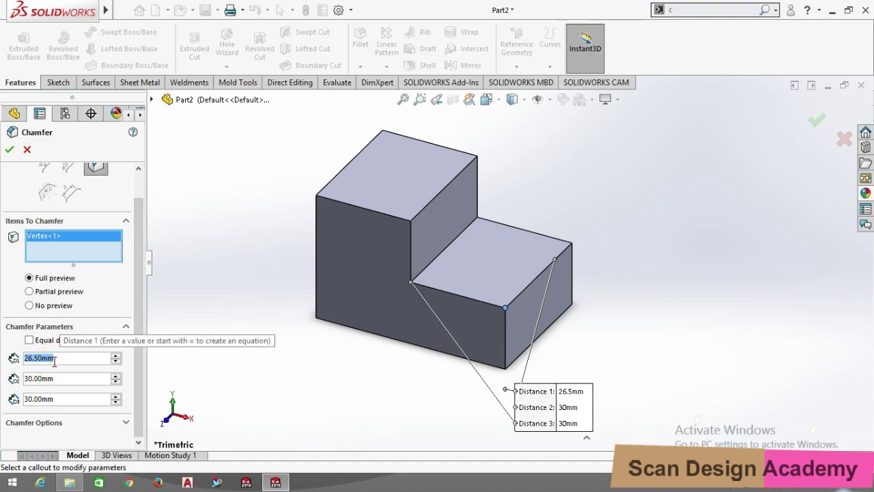
pyautogui.write('30')
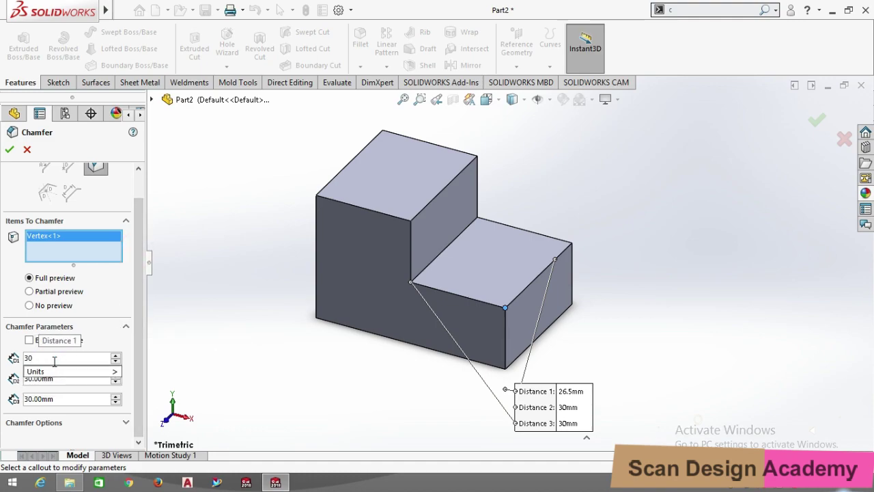
pyautogui.press('Return')
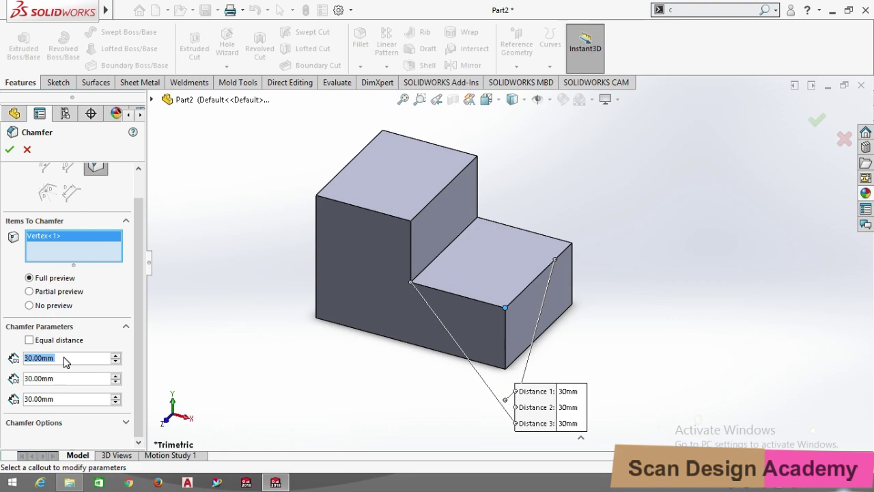
pyautogui.write('20')
pyautogui.press('Return')
pyautogui.click(77, 380)
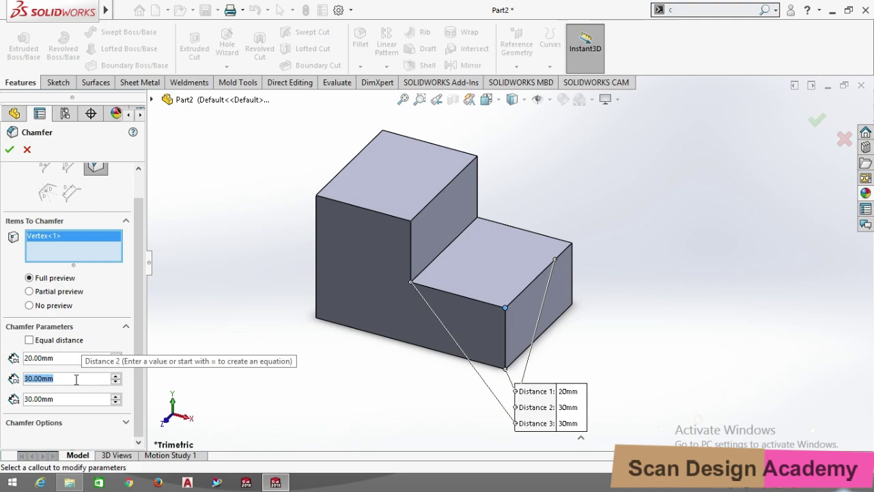
pyautogui.write('20')
pyautogui.press('Return')
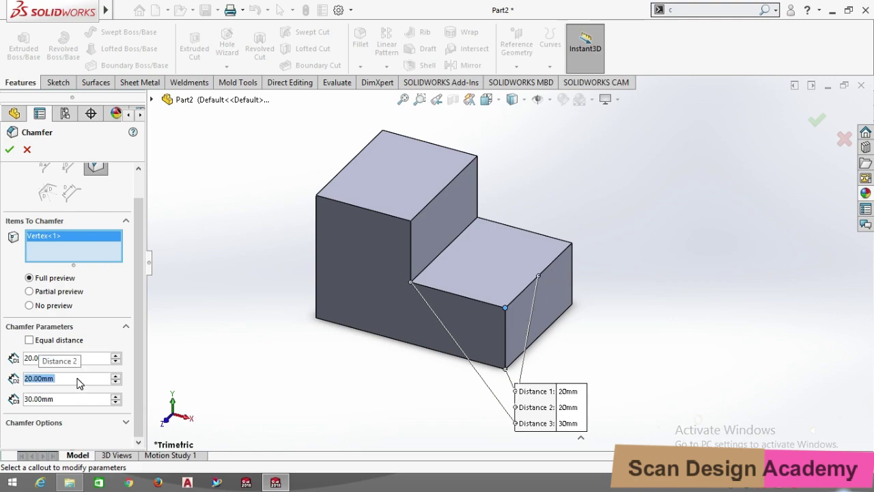
pyautogui.click(70, 399)
pyautogui.write('20')
pyautogui.press('Return')
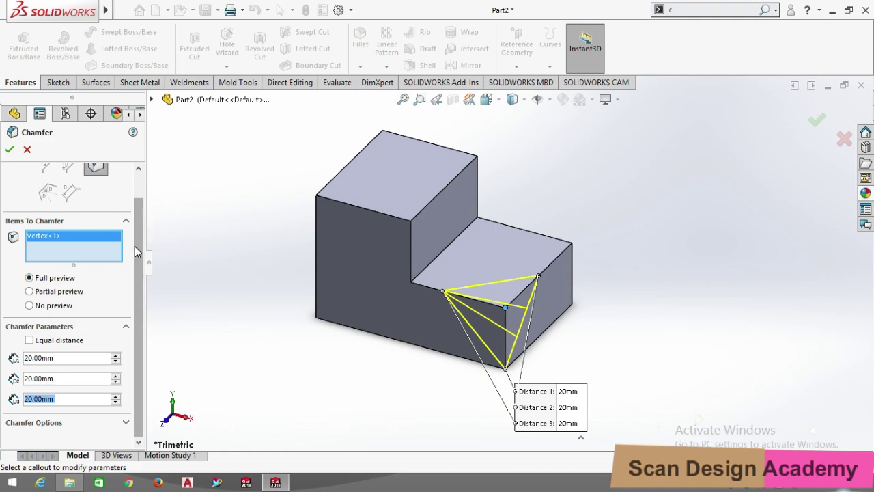
pyautogui.scroll(2, 135, 252)
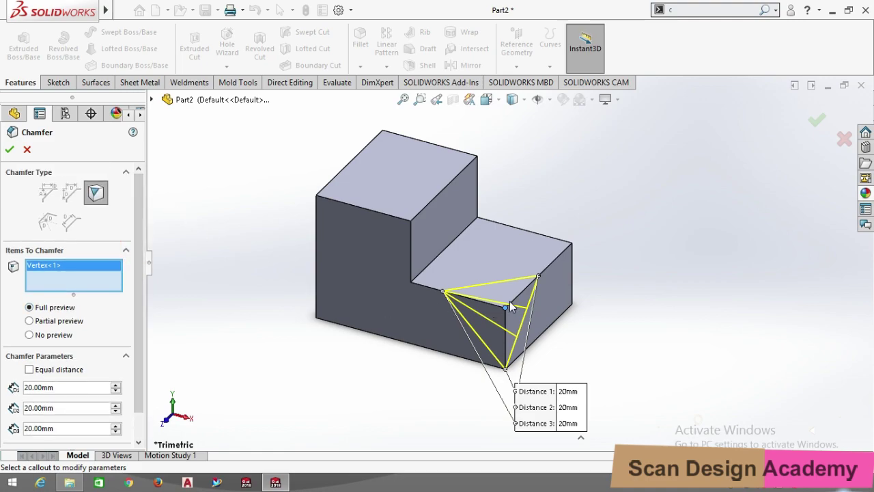
pyautogui.scroll(-2, 513, 294)
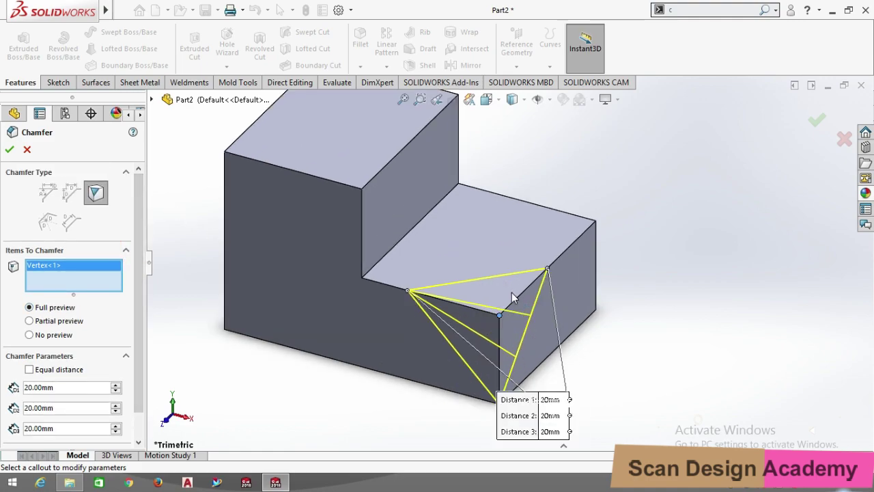
pyautogui.click(10, 152)
# - Start a sketch on the tall block's side face and view it Normal To
pyautogui.press('z')
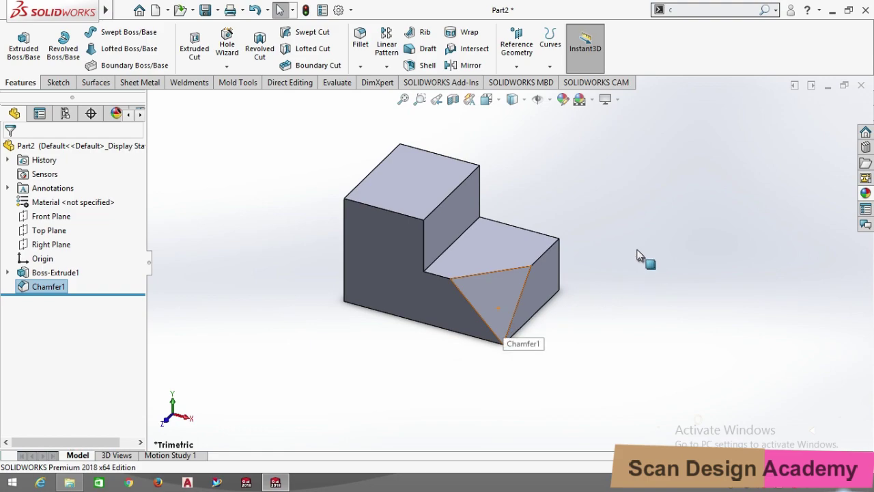
pyautogui.moveTo(614, 258); pyautogui.dragTo(486, 226, button='middle')
pyautogui.rightClick(449, 217)
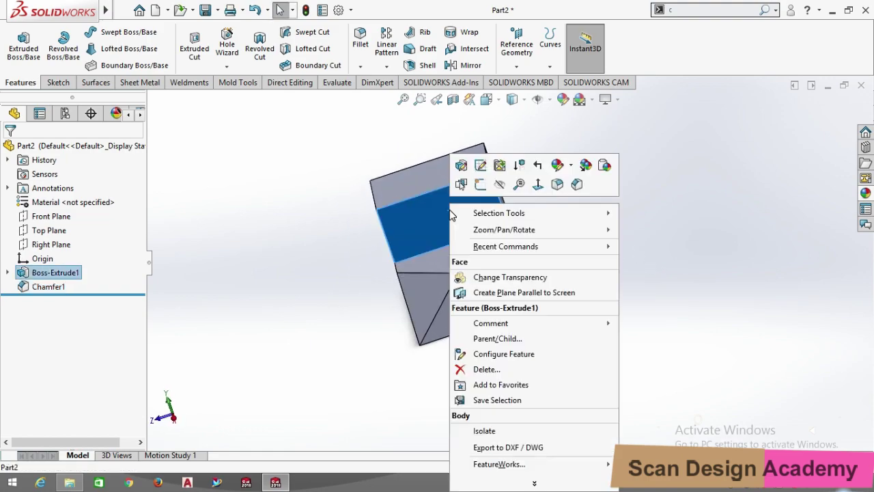
pyautogui.click(478, 190)
pyautogui.press('space')
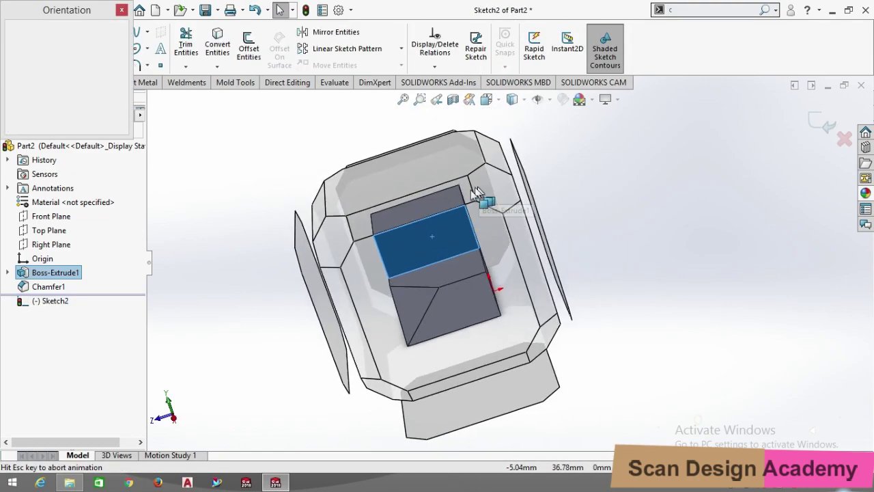
pyautogui.click(402, 313)
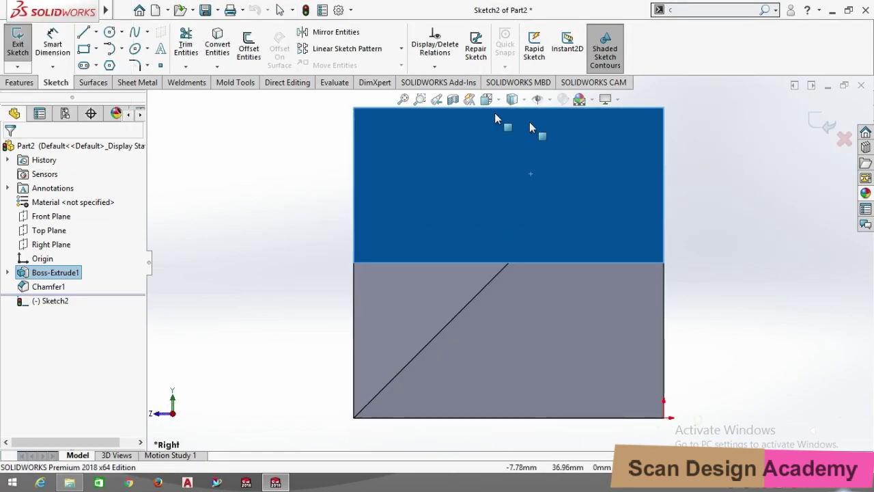
# - Sketch a closed triangle with a 25 mm top edge, diagonal and vertical legs
pyautogui.click(83, 32)
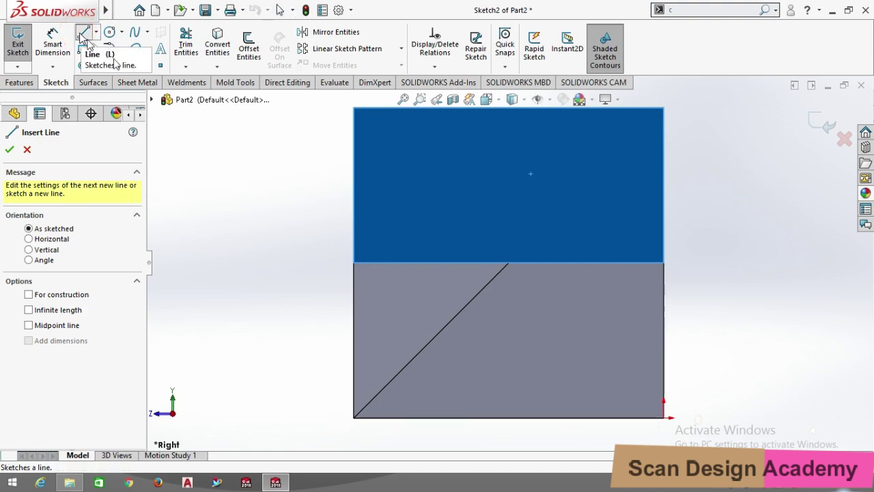
pyautogui.click(354, 107)
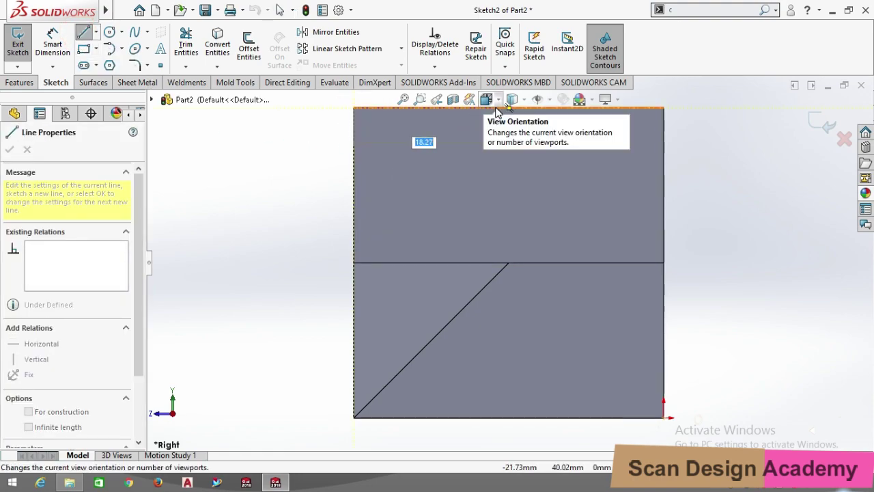
pyautogui.write('25')
pyautogui.press('Return')
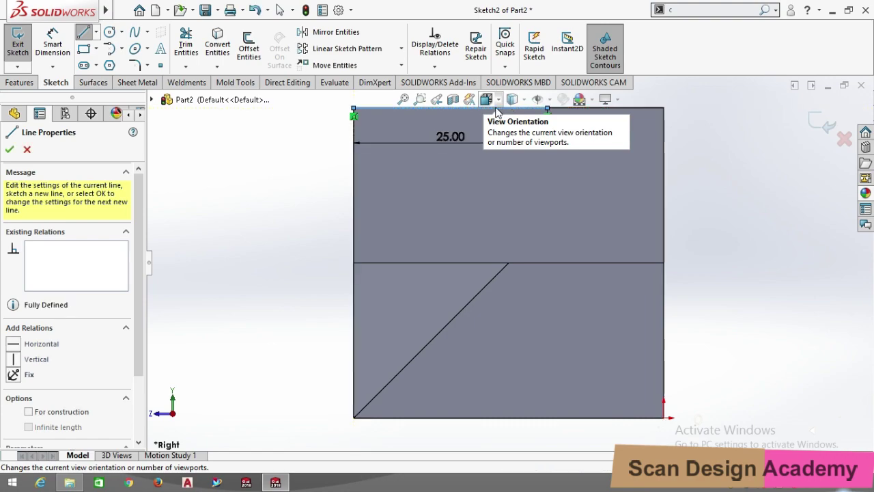
pyautogui.click(353, 262)
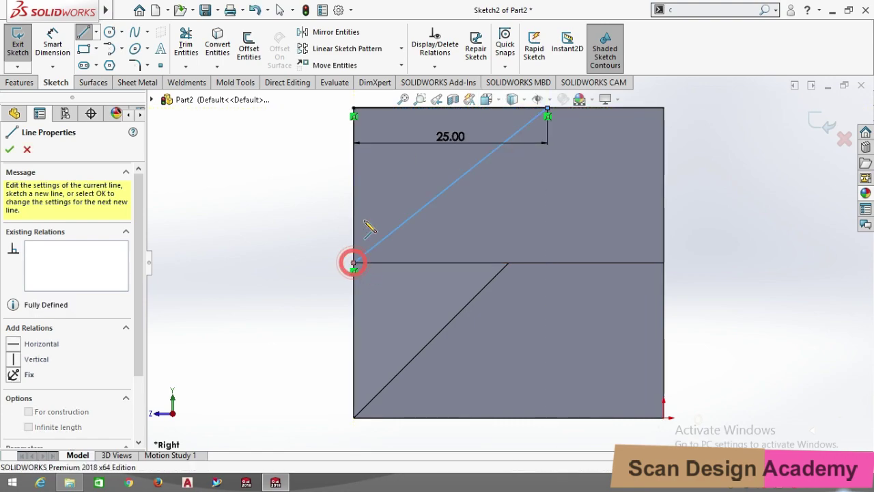
pyautogui.click(354, 109)
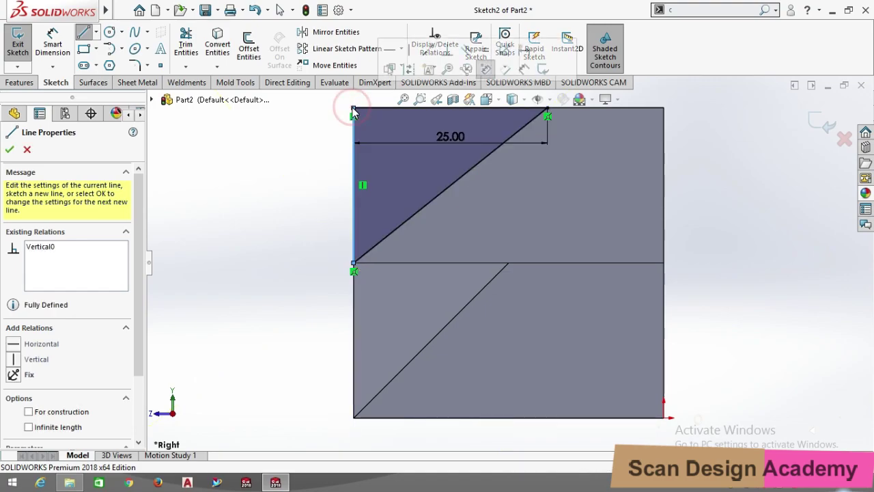
pyautogui.press('f')
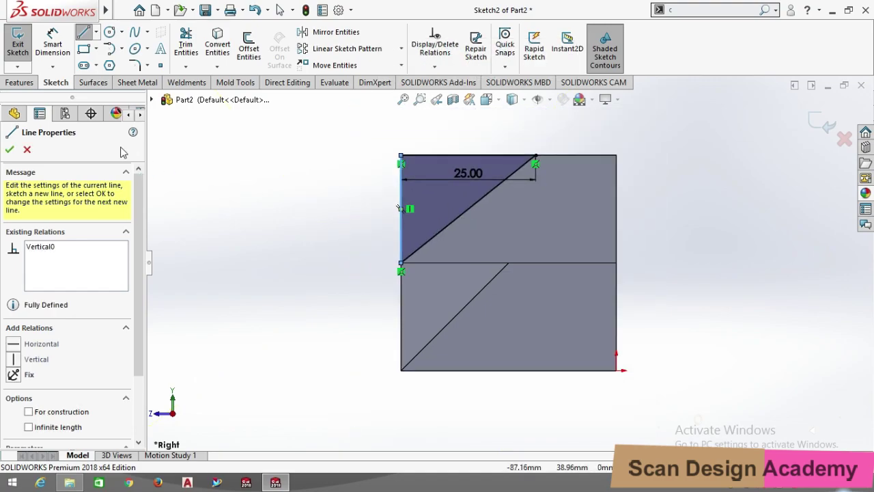
pyautogui.click(20, 82)
pyautogui.click(196, 49)
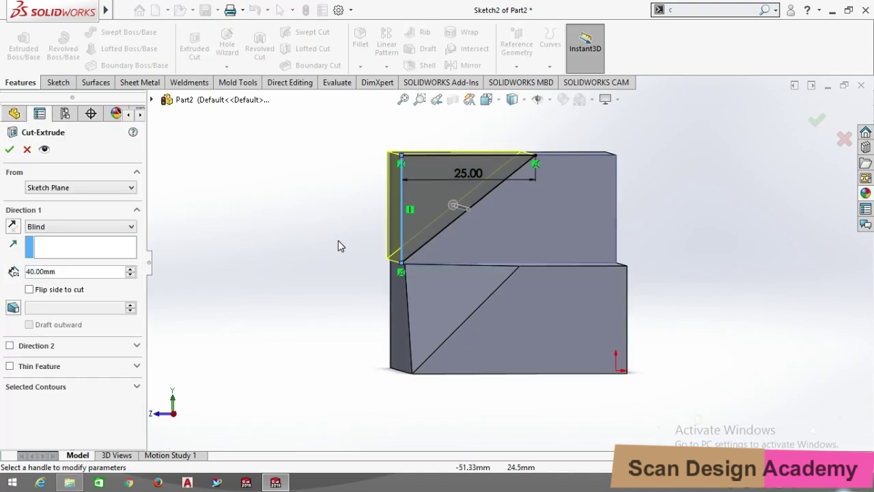
# - Cut the triangle 15 mm blind into the tall block and inspect the result
pyautogui.moveTo(375, 253); pyautogui.dragTo(469, 305, button='middle')
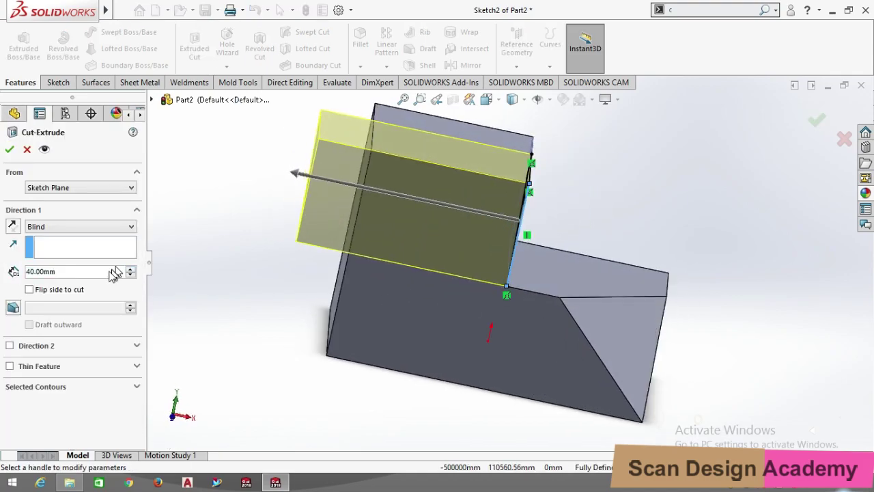
pyautogui.click(85, 271)
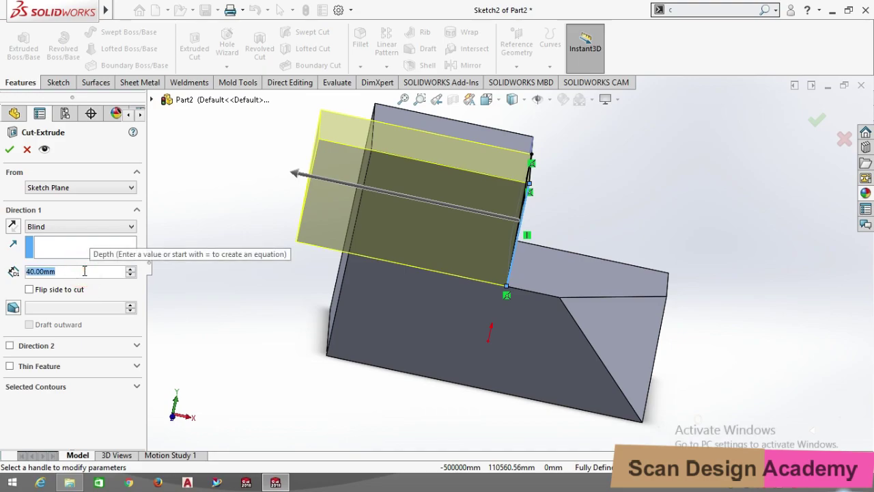
pyautogui.write('15')
pyautogui.press('Return')
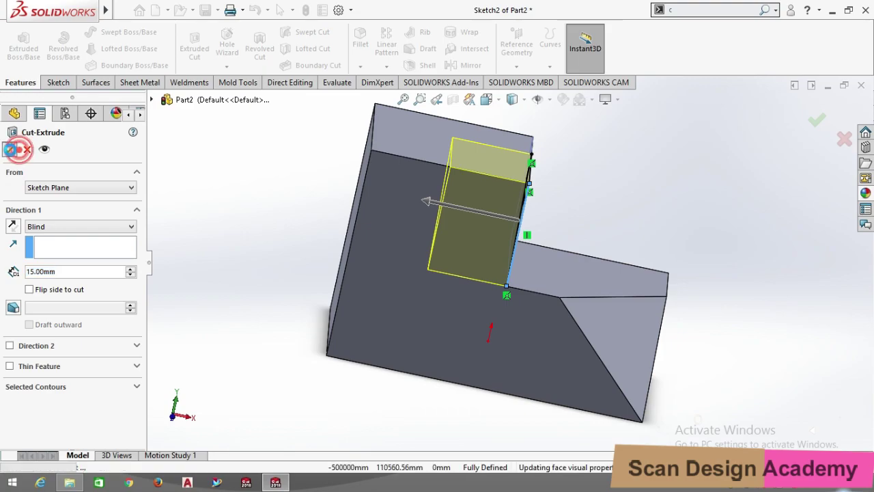
pyautogui.click(9, 149)
pyautogui.scroll(3, 650, 218)
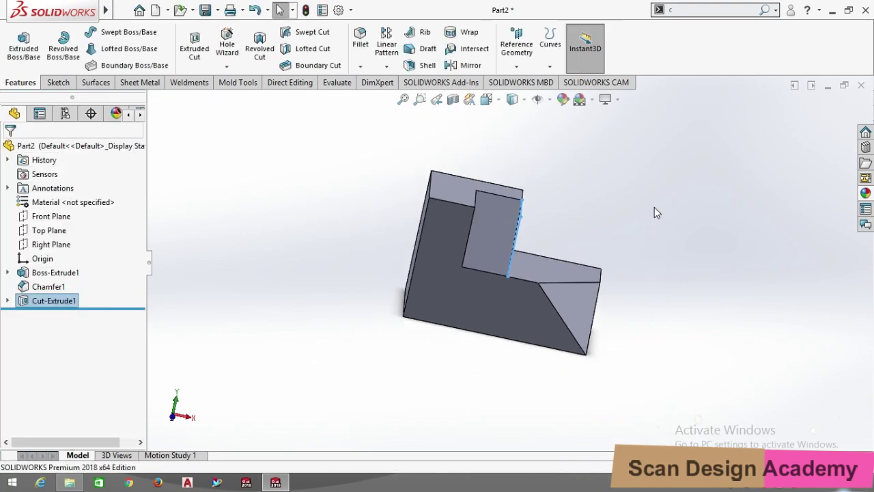
pyautogui.scroll(2, 573, 213)
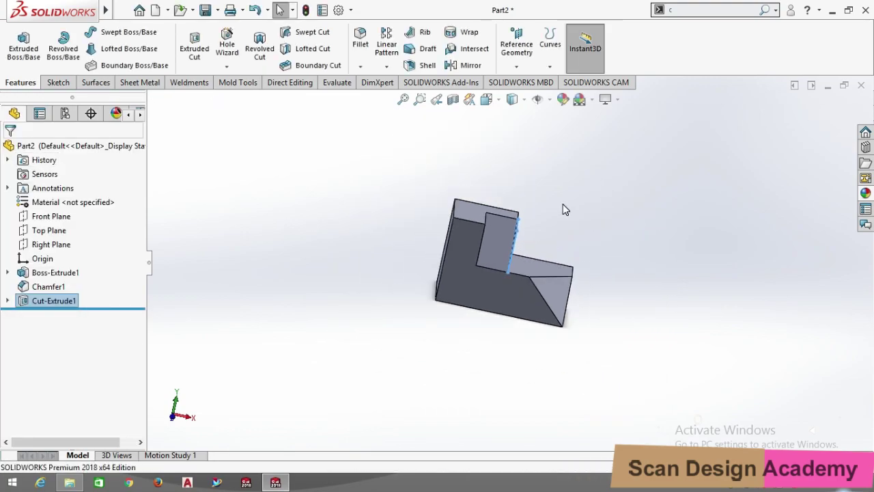
pyautogui.scroll(-3, 563, 256)
pyautogui.moveTo(598, 257); pyautogui.dragTo(569, 275, button='middle')
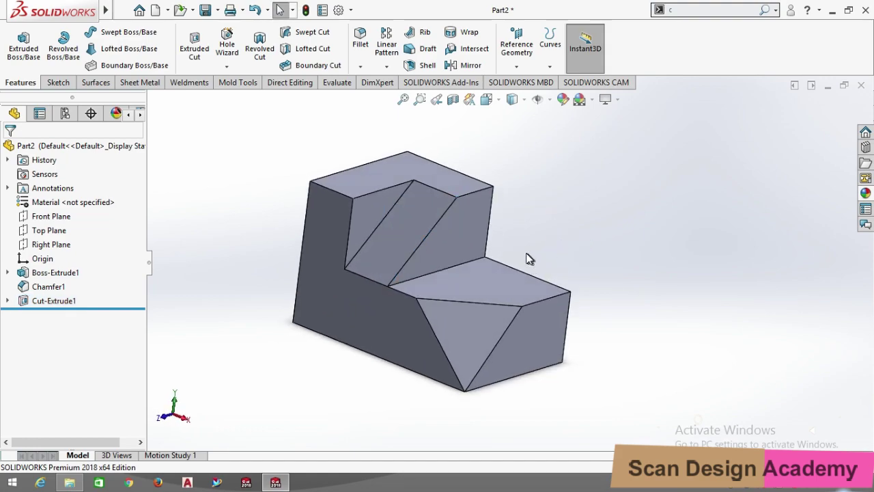
pyautogui.scroll(-1, 522, 256)
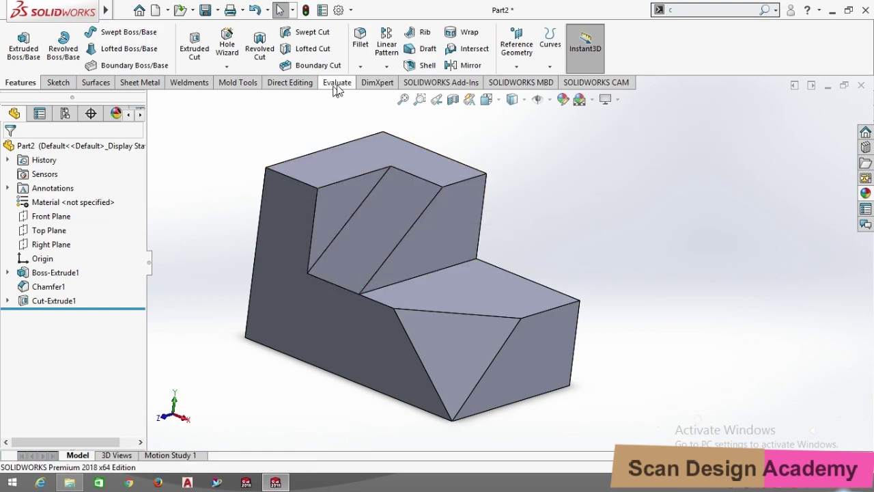
# - Chamfer the lower step's inner edge with an angle-distance chamfer of 15 mm and 15°
pyautogui.click(360, 66)
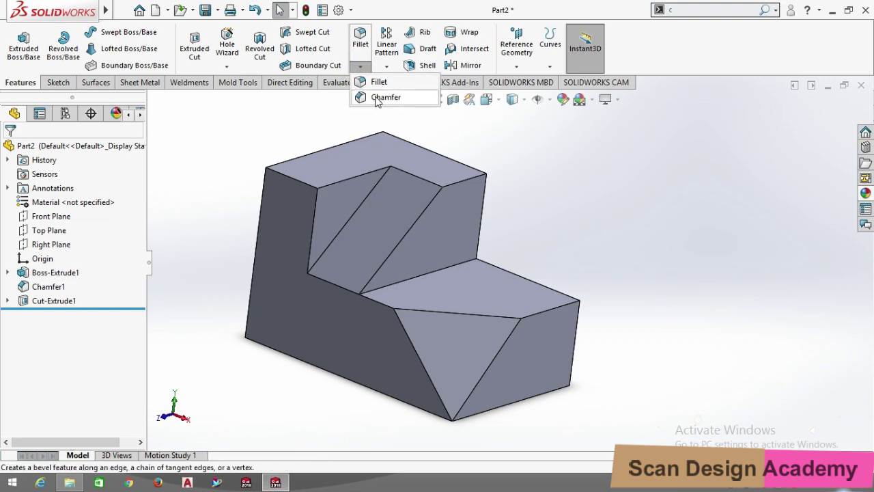
pyautogui.click(377, 100)
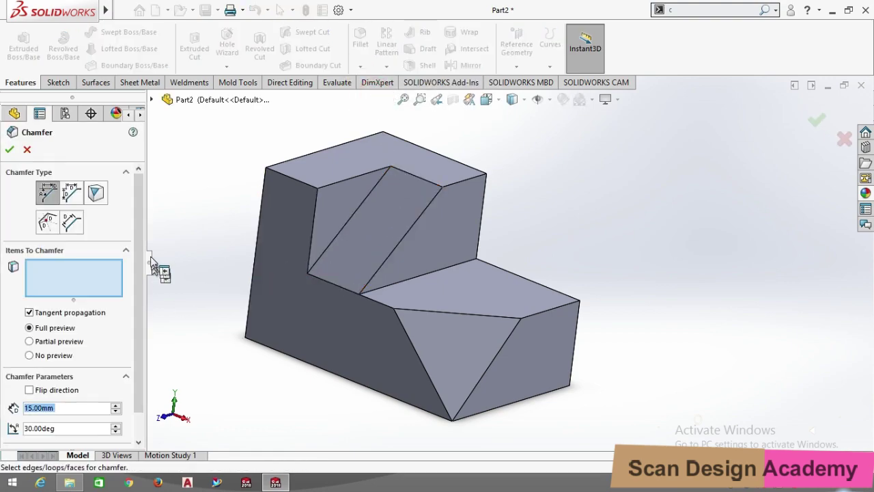
pyautogui.click(47, 194)
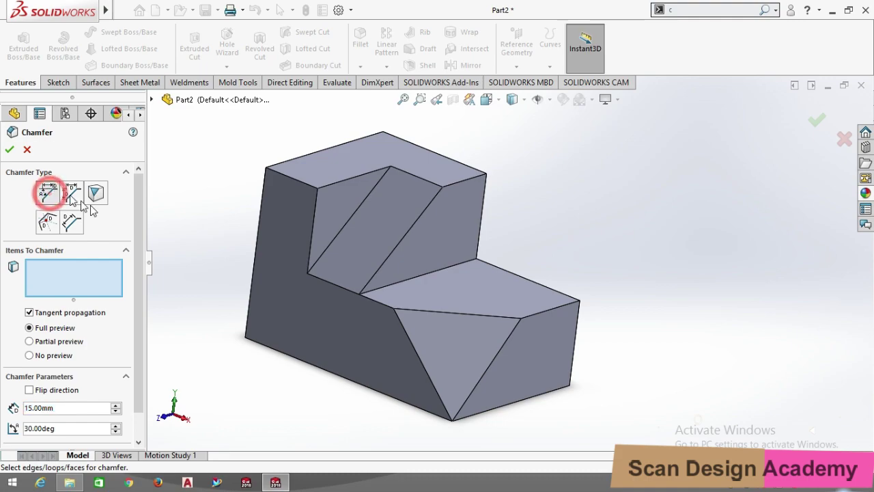
pyautogui.moveTo(642, 296); pyautogui.dragTo(431, 339, button='middle')
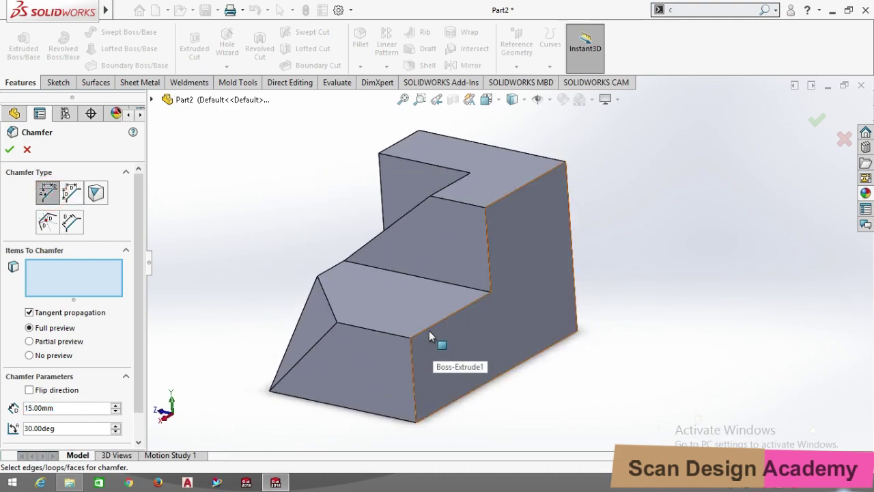
pyautogui.click(429, 328)
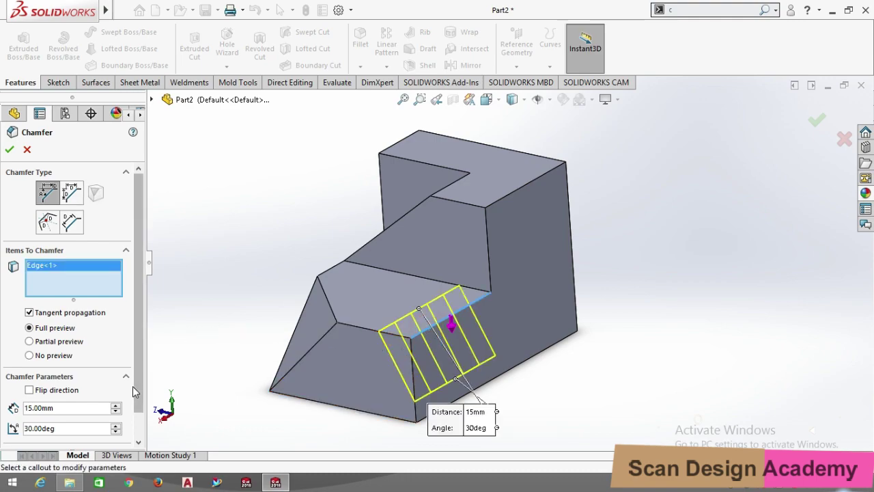
pyautogui.scroll(-2, 138, 376)
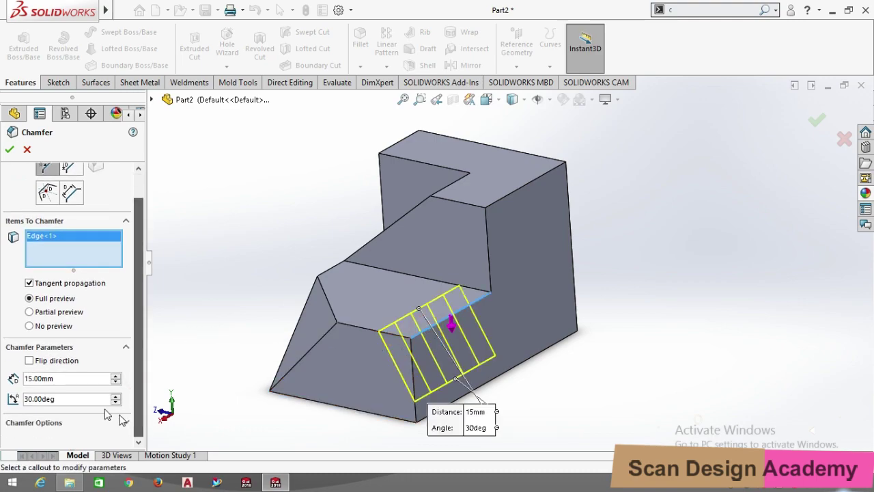
pyautogui.click(65, 398)
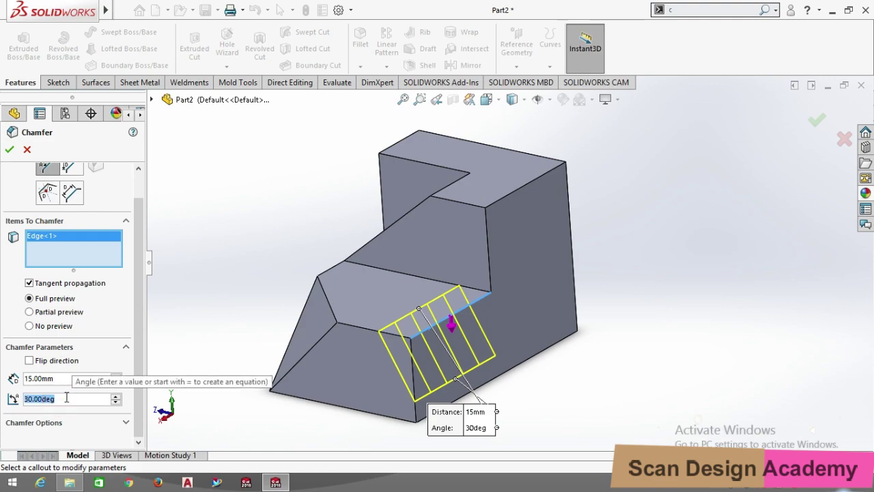
pyautogui.write('15')
pyautogui.press('Return')
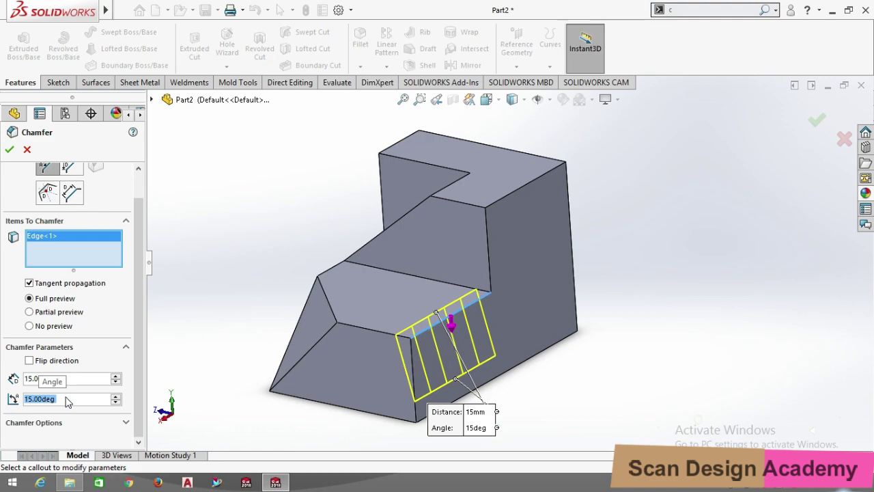
pyautogui.click(10, 150)
pyautogui.scroll(-2, 466, 356)
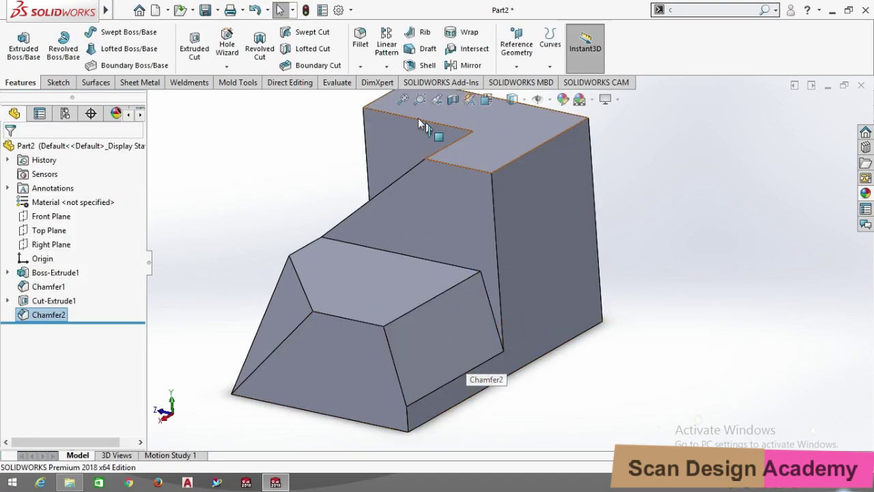
# - Round the vertical and top inner step edges with a 2 mm constant-size fillet
pyautogui.click(364, 66)
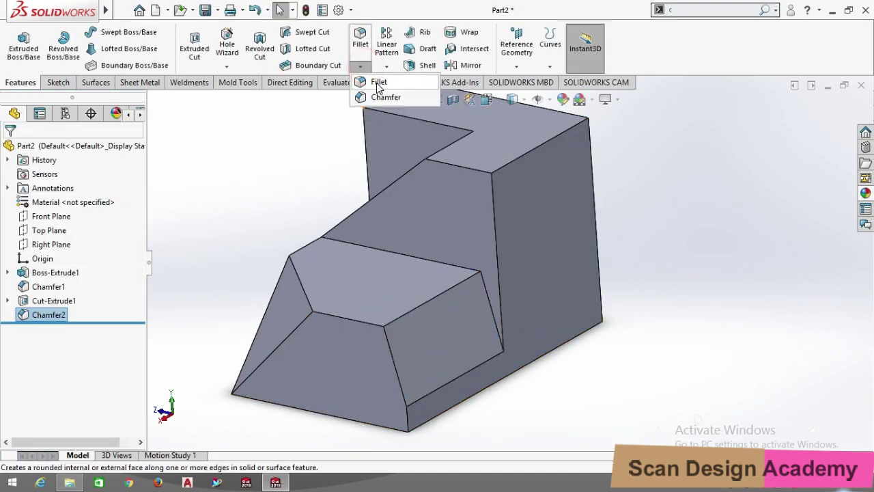
pyautogui.click(378, 83)
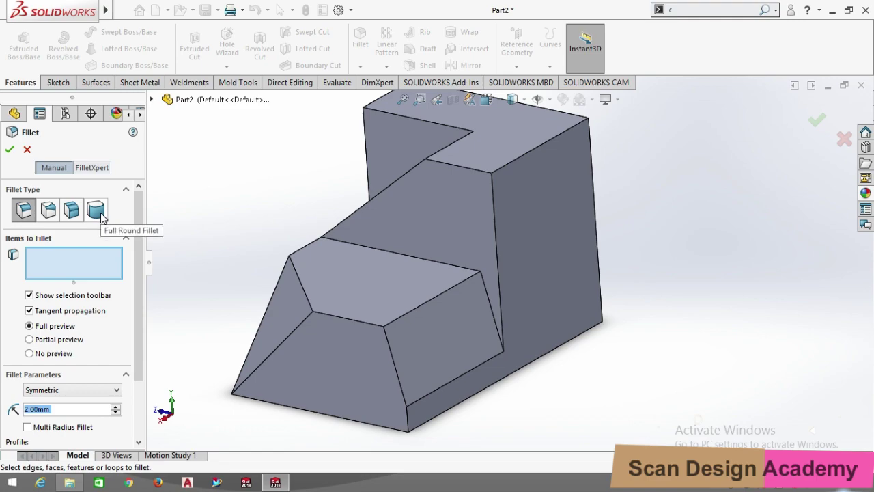
pyautogui.click(27, 213)
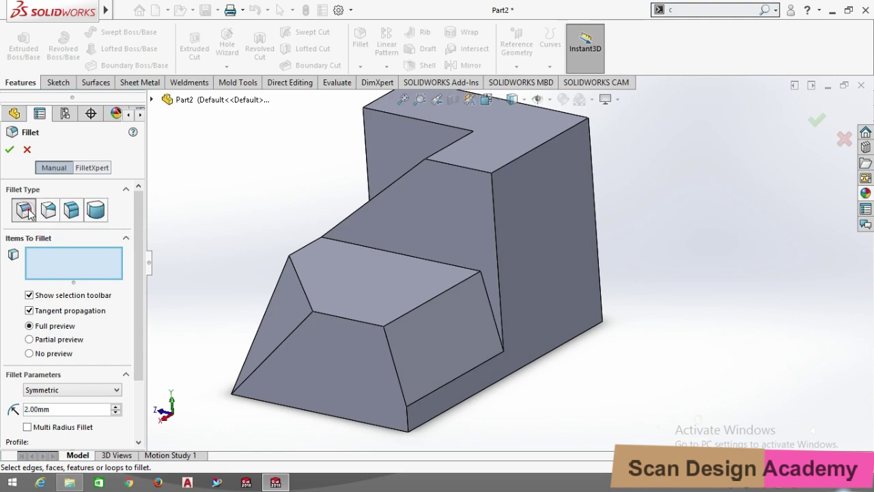
pyautogui.scroll(-3, 137, 265)
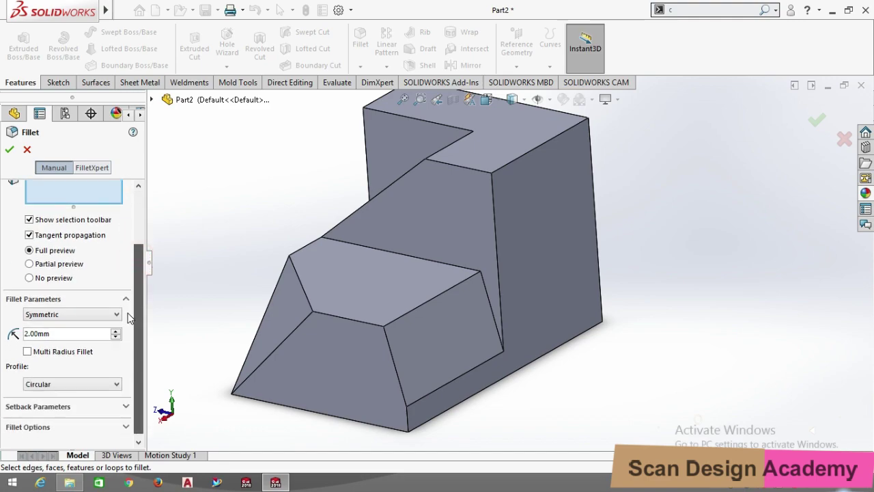
pyautogui.click(483, 284)
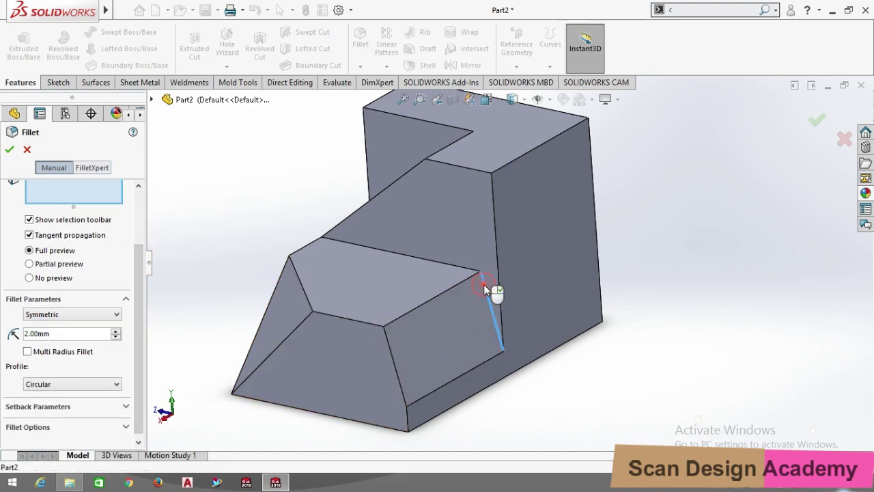
pyautogui.click(418, 258)
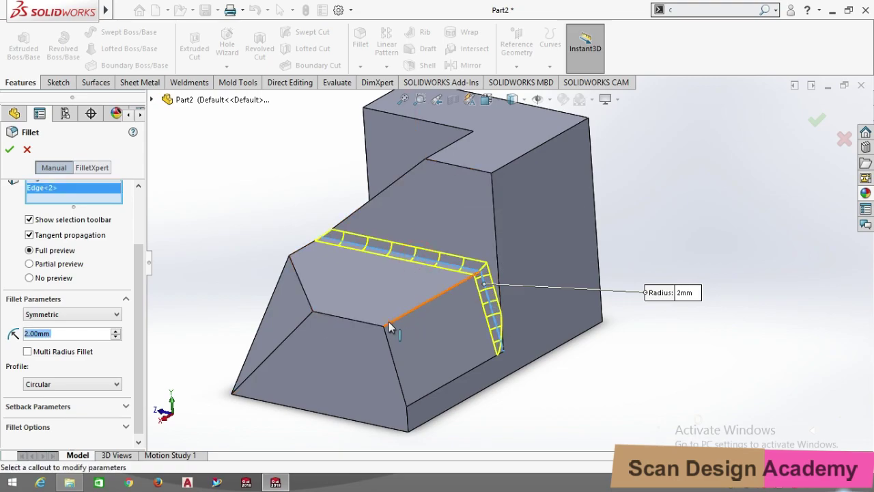
pyautogui.moveTo(141, 293); pyautogui.dragTo(141, 225)
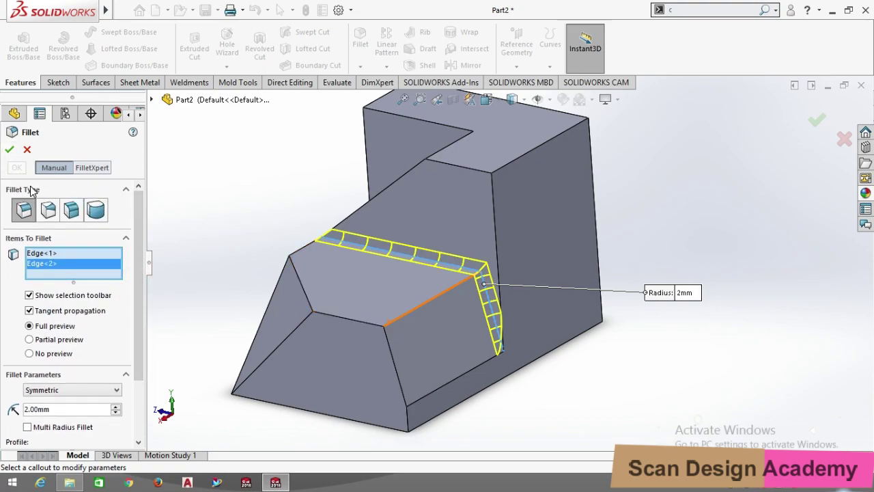
pyautogui.click(9, 150)
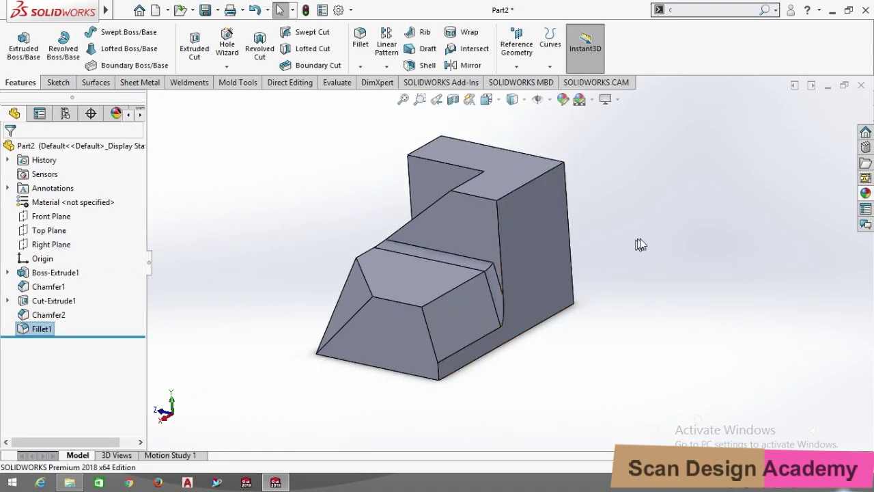
pyautogui.scroll(4, 645, 235)
pyautogui.moveTo(601, 237); pyautogui.dragTo(538, 247, button='middle')
pyautogui.scroll(-5, 537, 246)
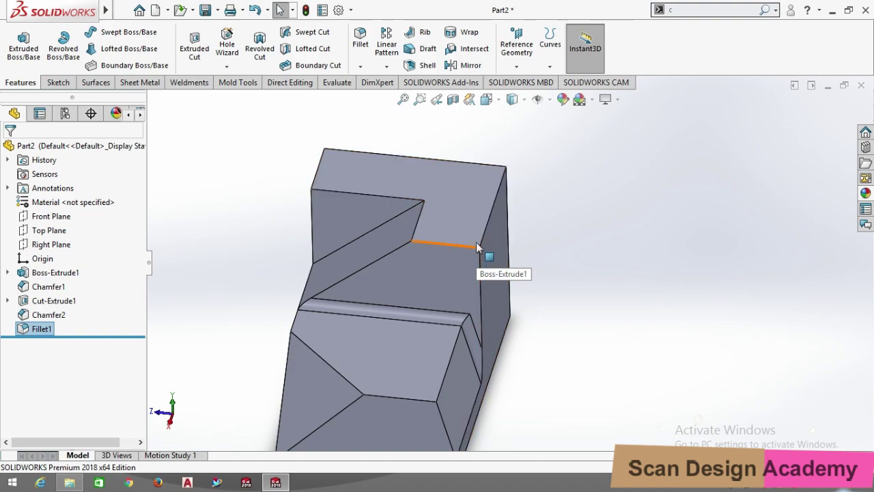
# - Start a Vertex-type chamfer on the upper notch's inner corner
pyautogui.click(360, 65)
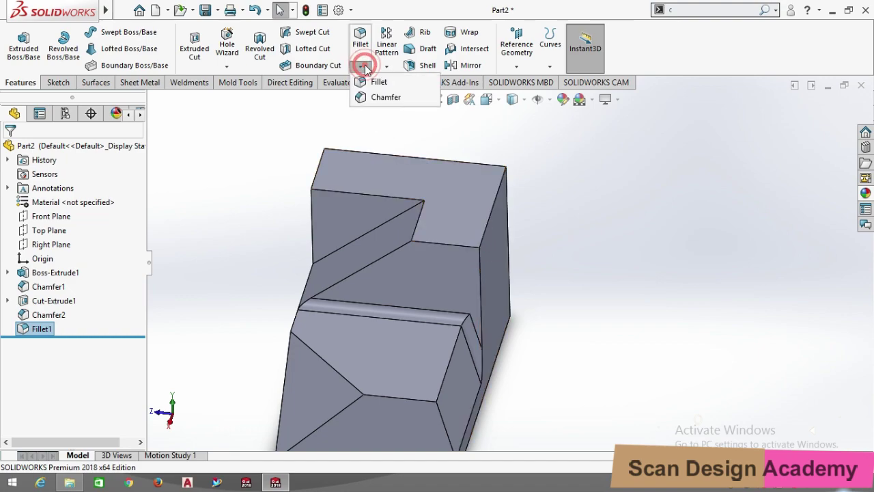
pyautogui.click(375, 99)
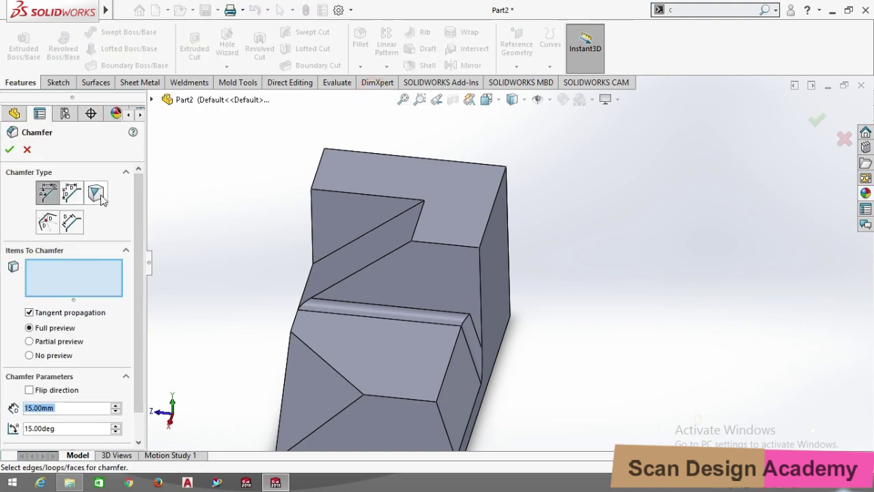
pyautogui.click(100, 196)
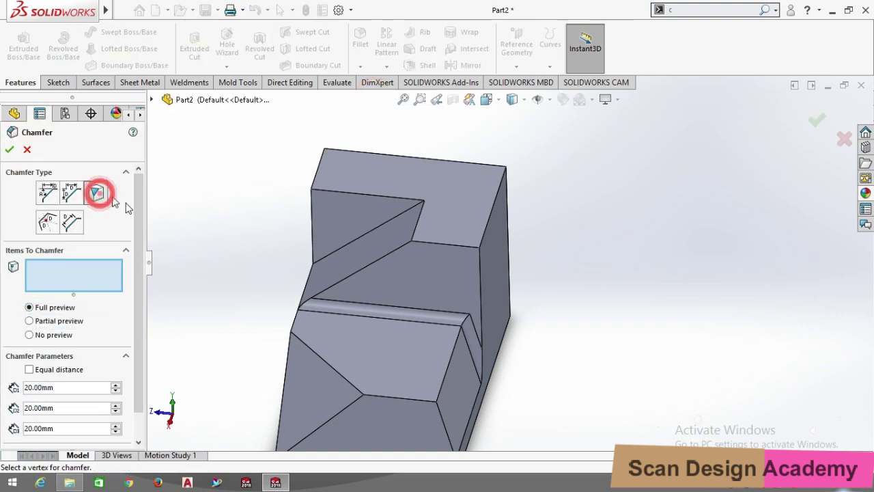
pyautogui.click(478, 247)
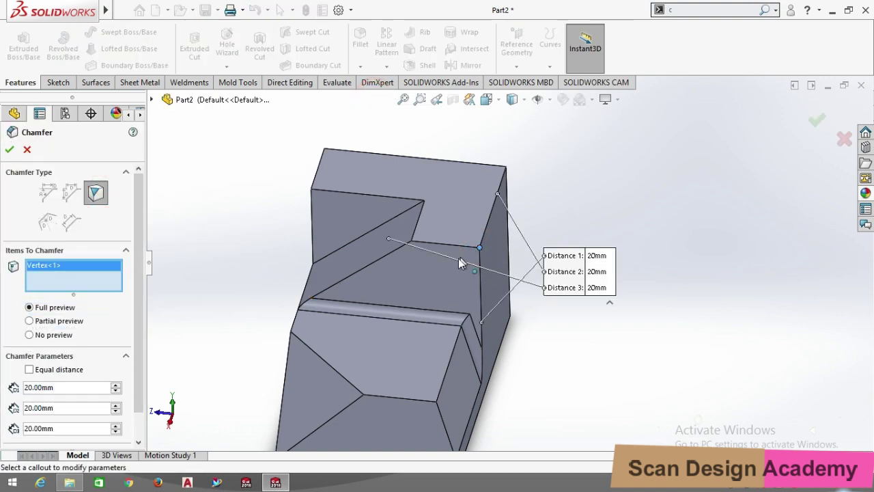
# - Set all three chamfer distances to 5 mm and apply the chamfer
pyautogui.click(66, 387)
pyautogui.write('5')
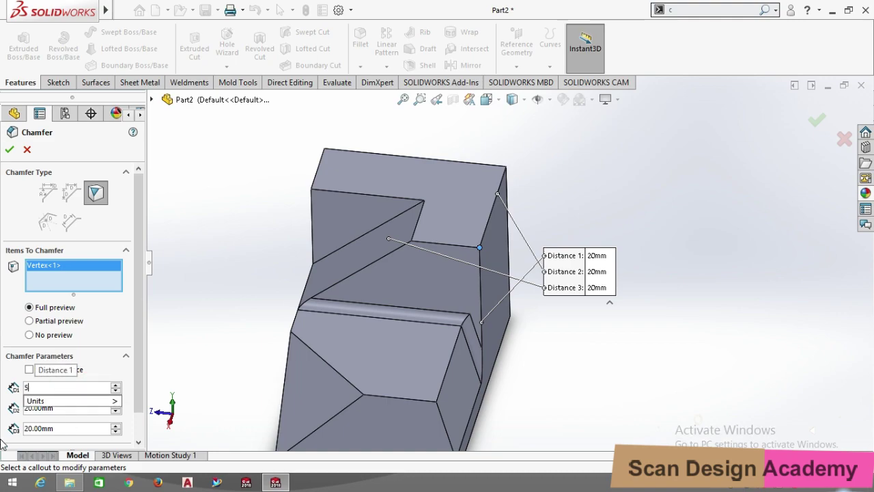
pyautogui.click(51, 409)
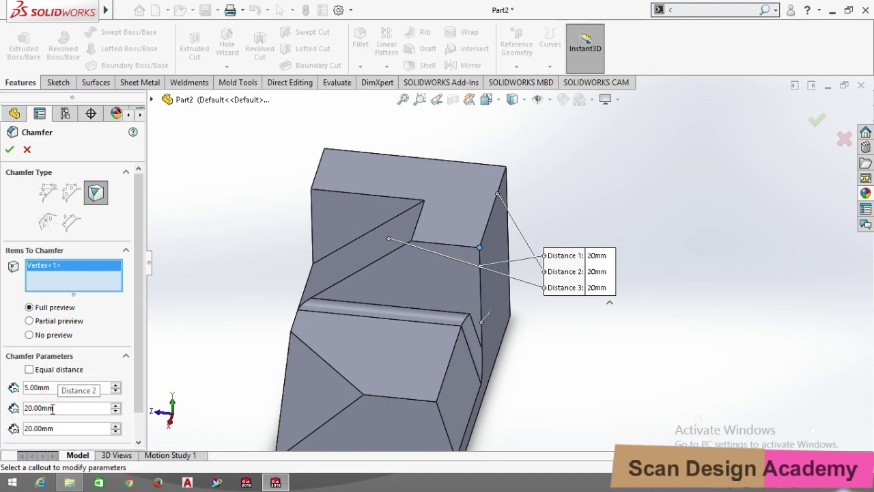
pyautogui.write('5')
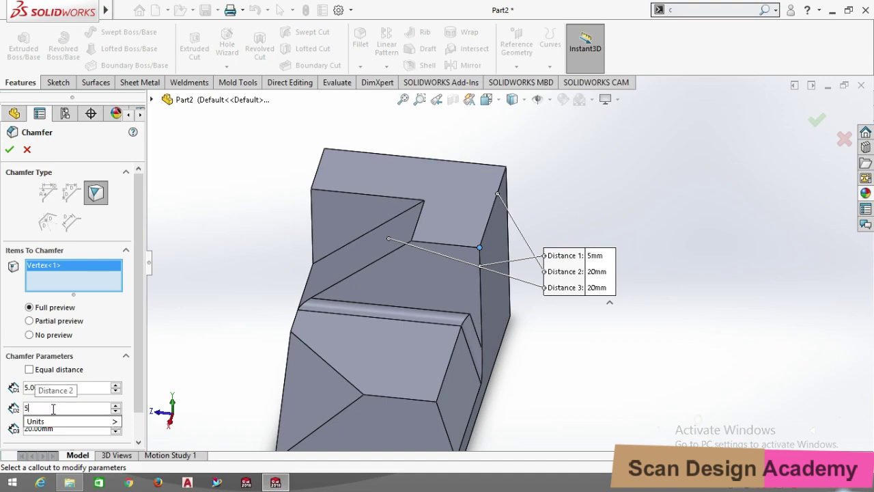
pyautogui.click(56, 429)
pyautogui.click(56, 428)
pyautogui.write('5')
pyautogui.press('Return')
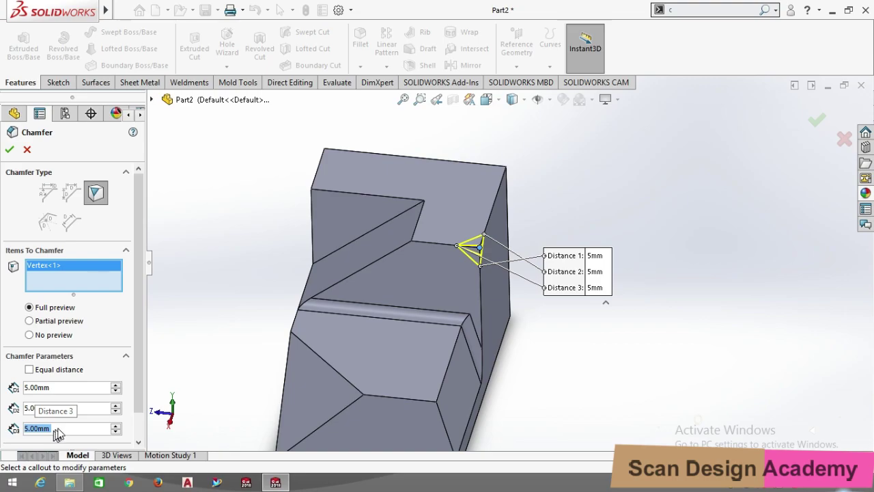
pyautogui.scroll(-3, 471, 256)
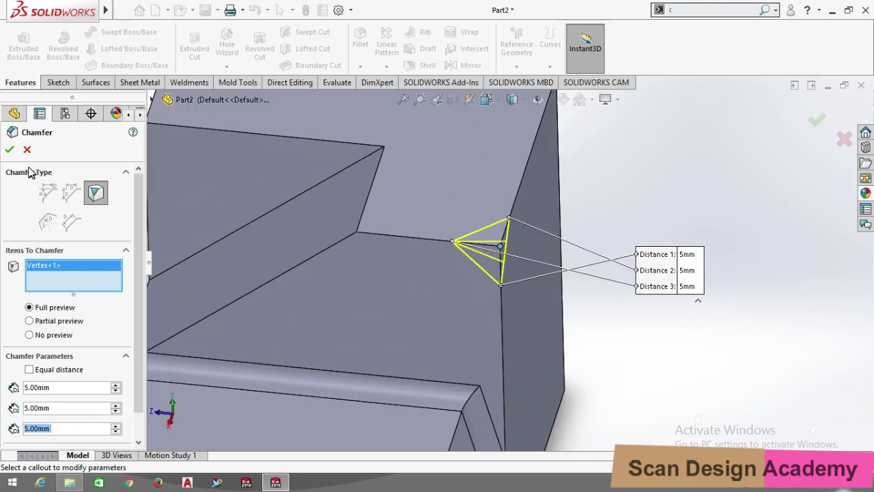
pyautogui.click(10, 149)
# - Turn on RealView Graphics from the View Settings display options
pyautogui.scroll(3, 491, 235)
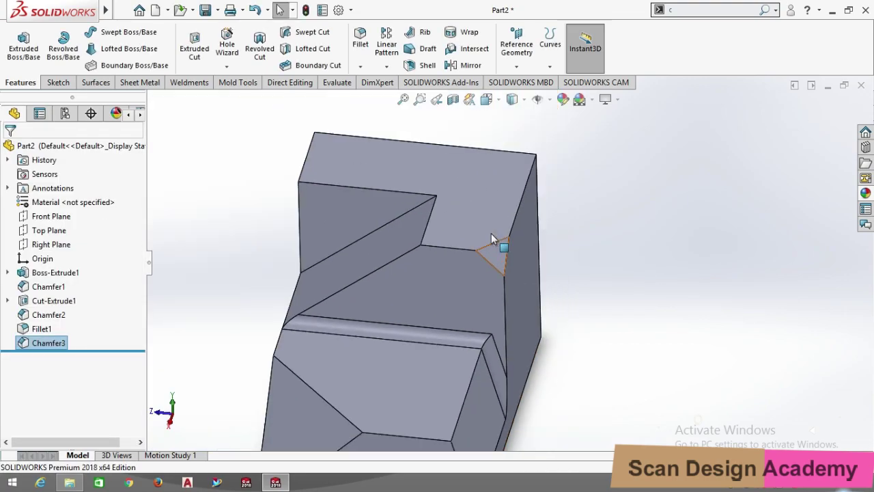
pyautogui.scroll(2, 491, 233)
pyautogui.click(618, 102)
pyautogui.click(615, 115)
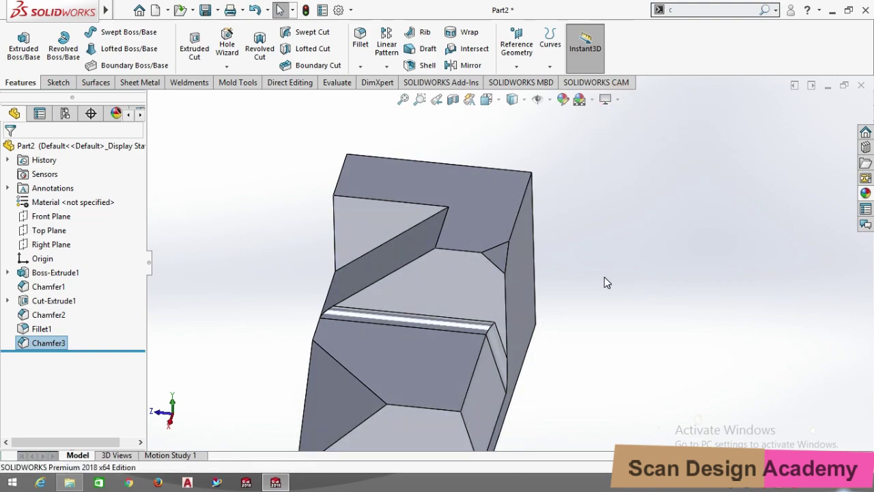
# - Orbit the shaded stepped block to inspect its left side and three-quarter view
pyautogui.scroll(2, 590, 283)
pyautogui.moveTo(586, 273); pyautogui.dragTo(551, 301, button='middle')
pyautogui.scroll(-2, 478, 299)
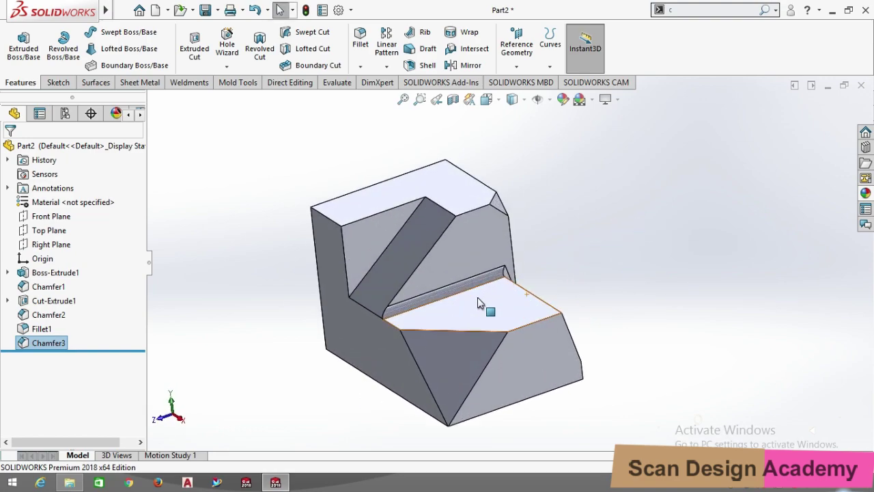
pyautogui.moveTo(477, 297); pyautogui.dragTo(573, 286, button='middle')
pyautogui.moveTo(628, 256); pyautogui.dragTo(628, 276, button='middle')
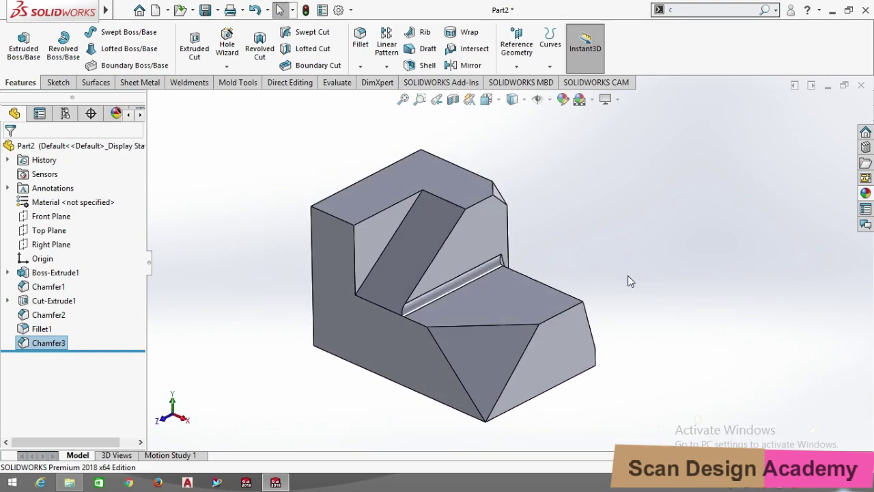